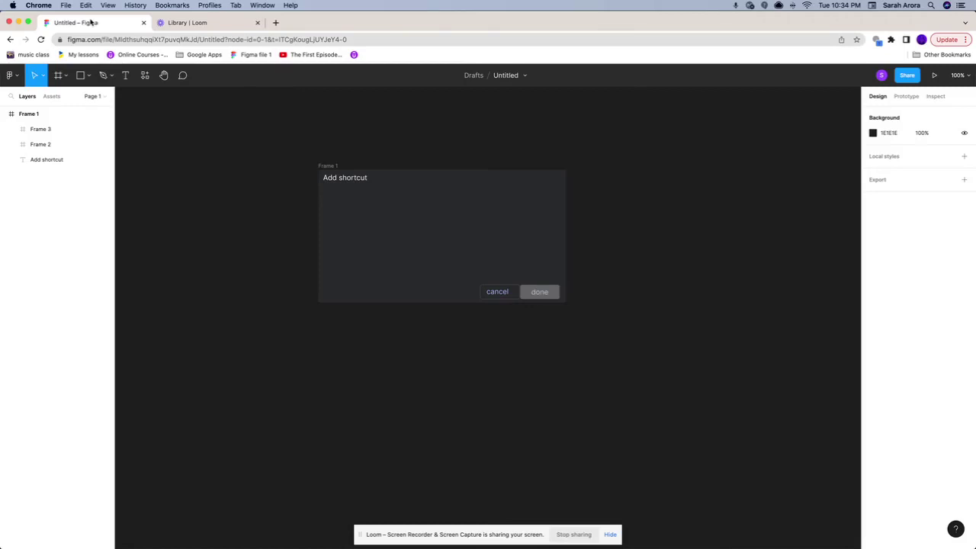
# Open Chrome's Add shortcut dialog in a new tab and inspect the Name field's focused and unfocused styles
pyautogui.click(276, 22)
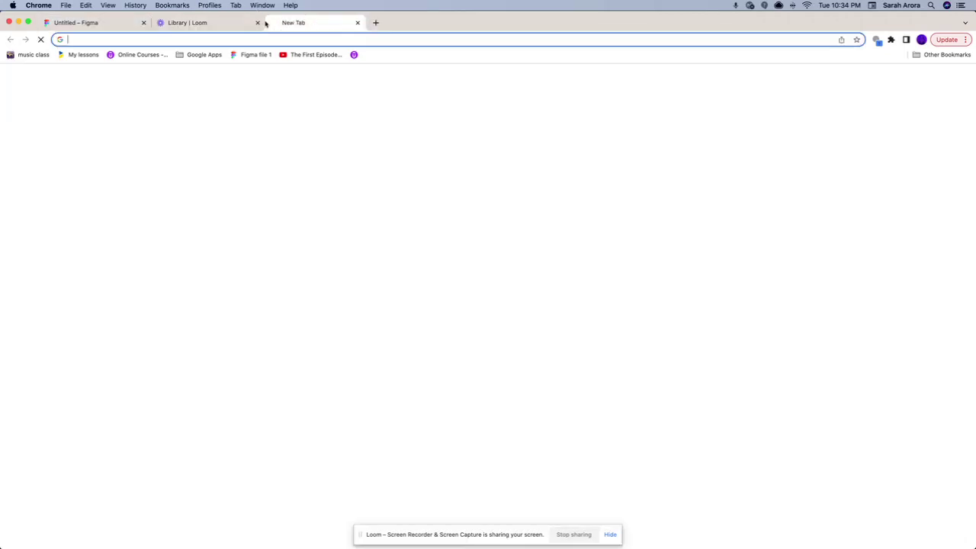
pyautogui.click(514, 253)
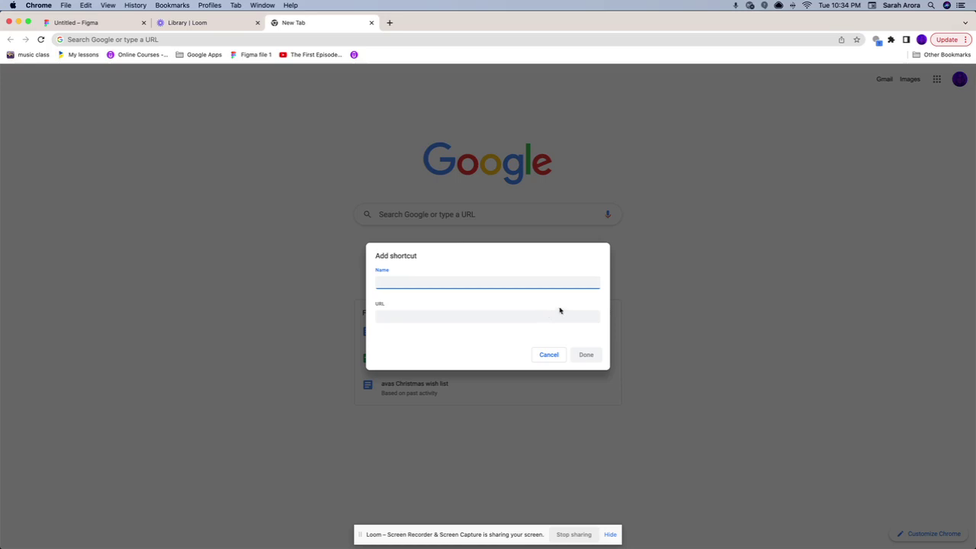
pyautogui.click(390, 272)
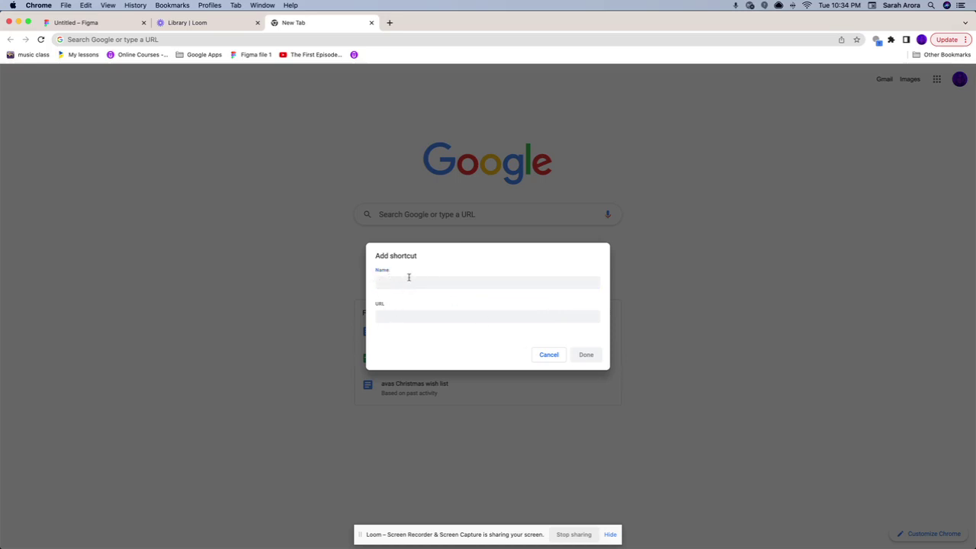
pyautogui.click(408, 279)
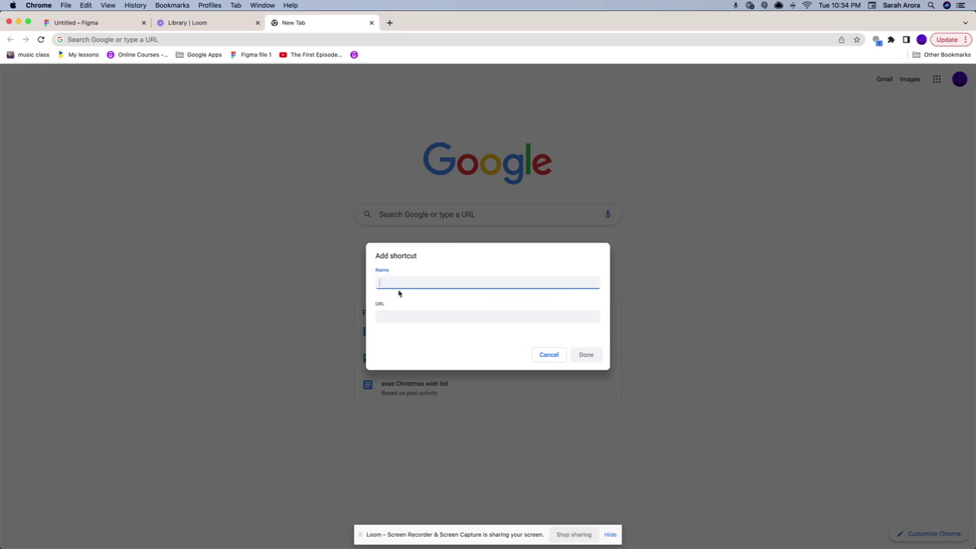
pyautogui.click(485, 271)
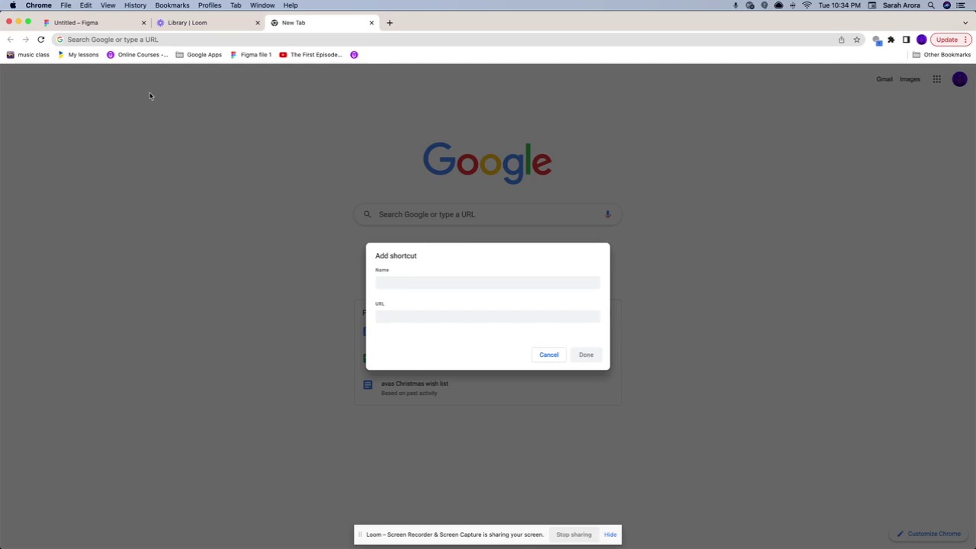
pyautogui.click(80, 22)
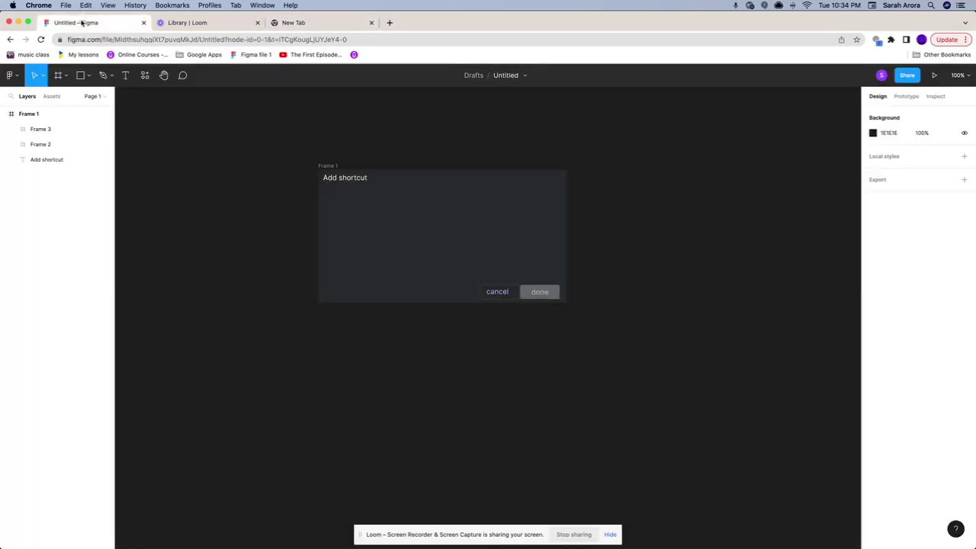
# Add a 'Name' text label inside the frame and nudge it into place
pyautogui.click(125, 75)
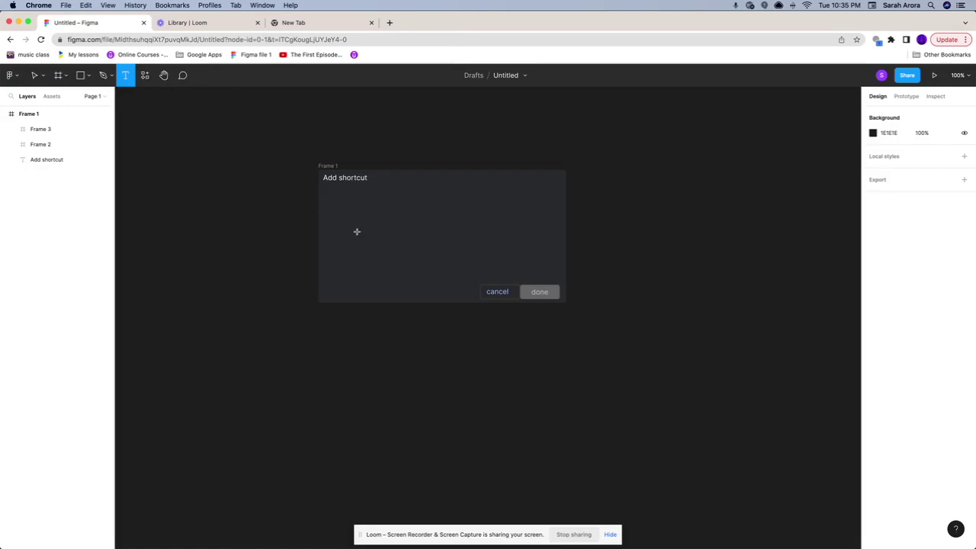
pyautogui.click(336, 211)
pyautogui.write('n')
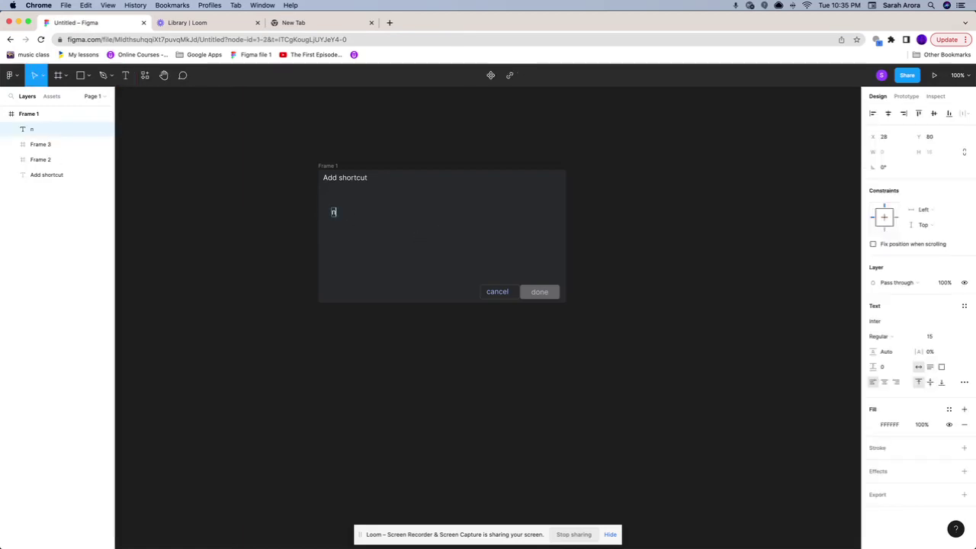
pyautogui.write('ame')
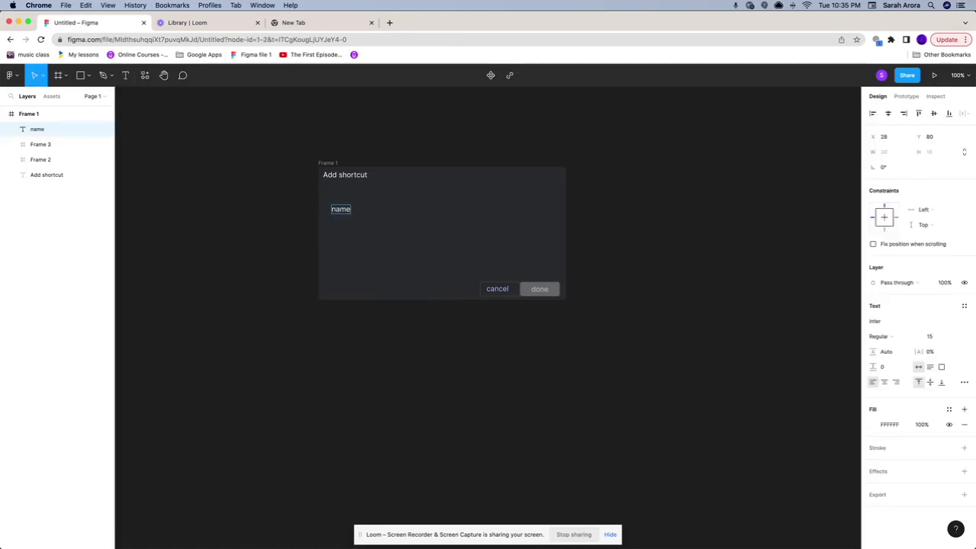
pyautogui.press('BackSpace')
pyautogui.press('BackSpace')
pyautogui.press('BackSpace')
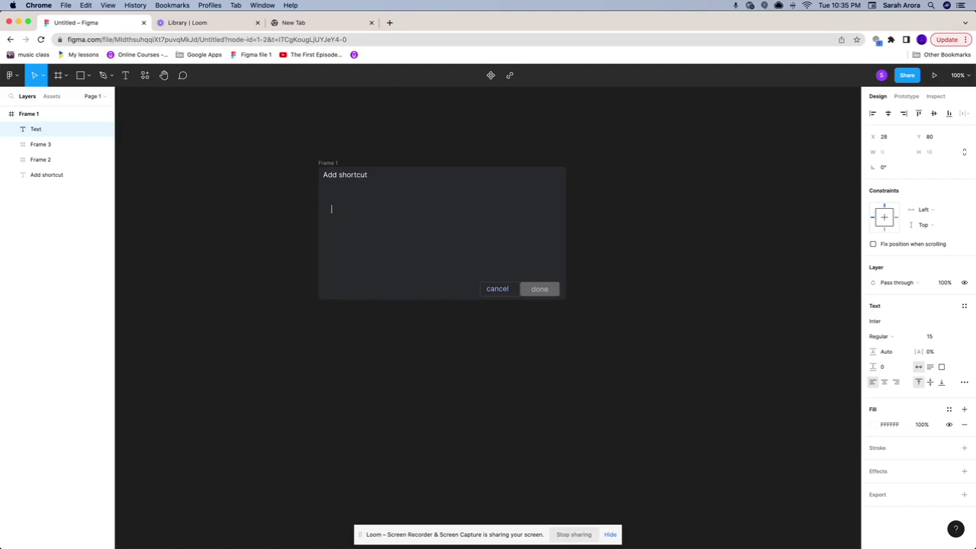
pyautogui.write('Name')
pyautogui.press('Escape')
pyautogui.moveTo(346, 213); pyautogui.dragTo(334, 205)
pyautogui.click(406, 346)
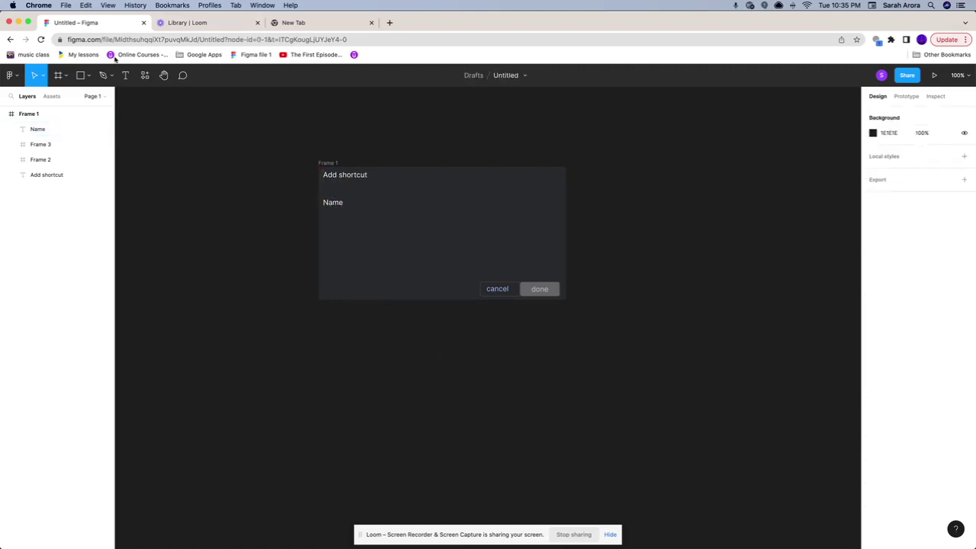
# Add a 'URL' text label below Name and check the Google reference dialog
pyautogui.click(127, 77)
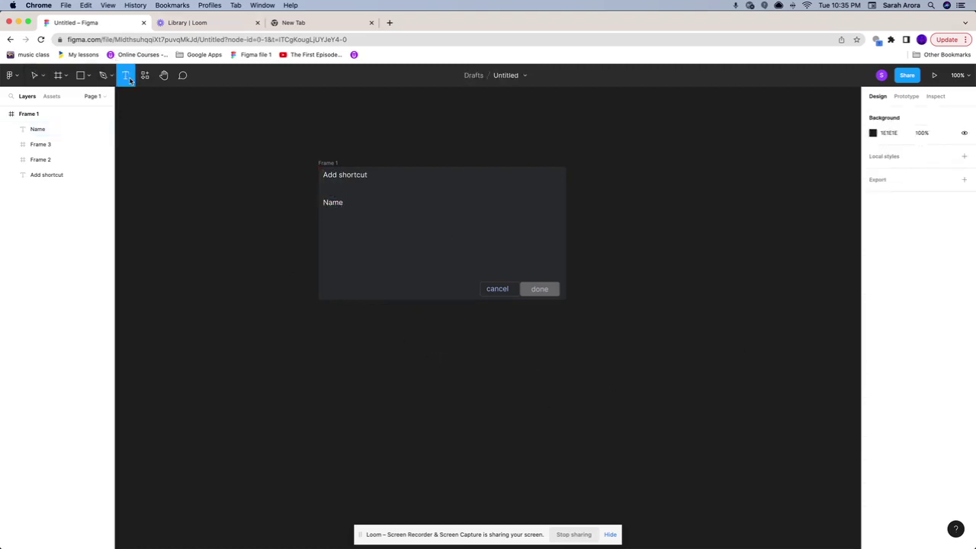
pyautogui.click(326, 246)
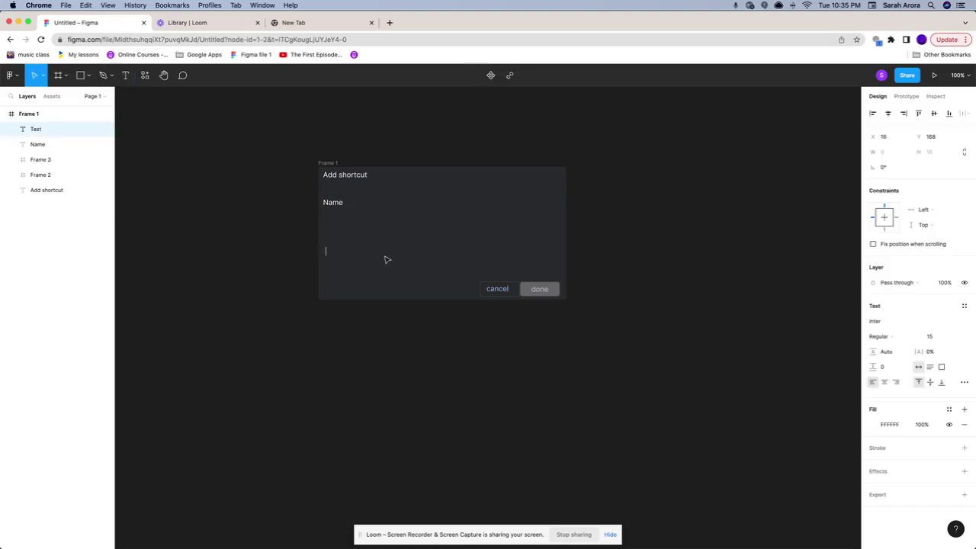
pyautogui.write('UE')
pyautogui.press('Escape')
pyautogui.click(293, 21)
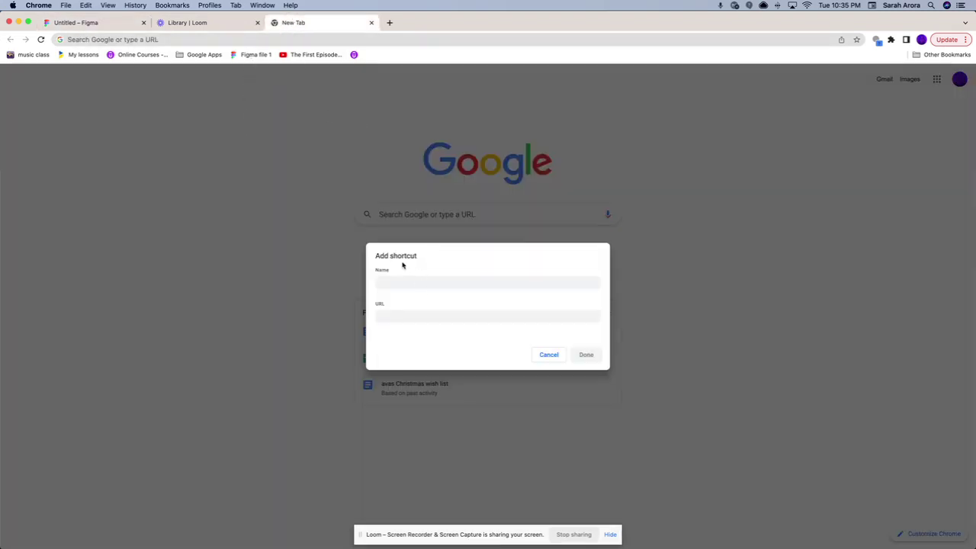
pyautogui.click(223, 23)
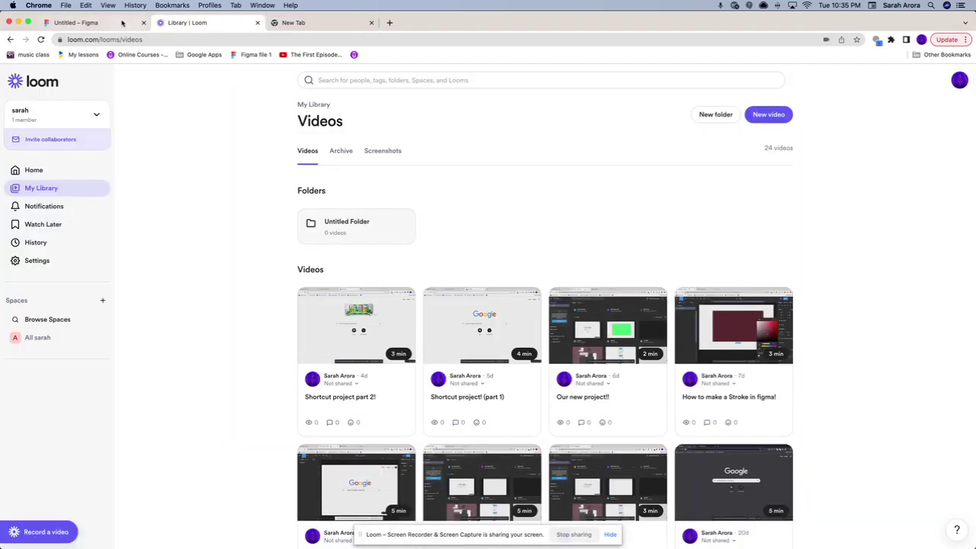
# Set both the URL and Name labels to font size 12
pyautogui.click(116, 23)
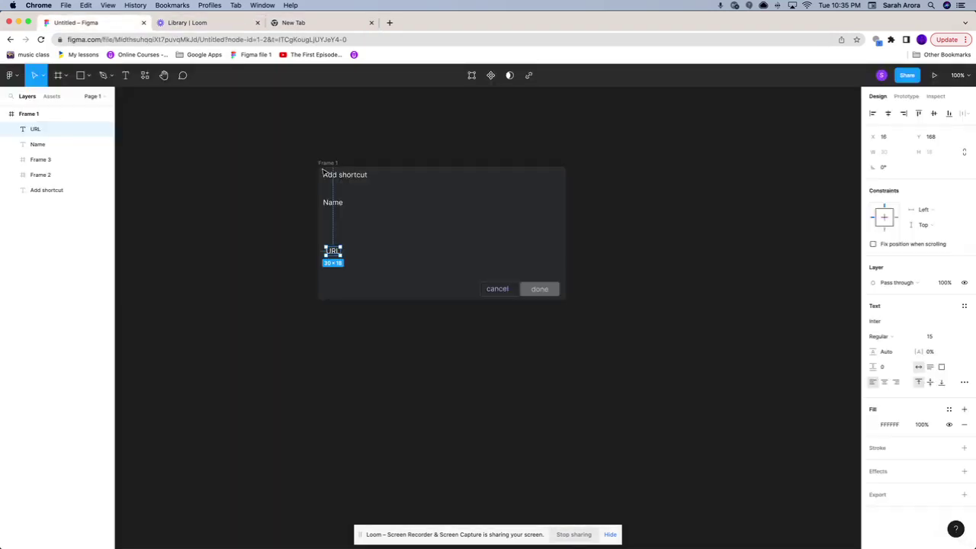
pyautogui.click(929, 339)
pyautogui.write('12')
pyautogui.press('Return')
pyautogui.click(238, 428)
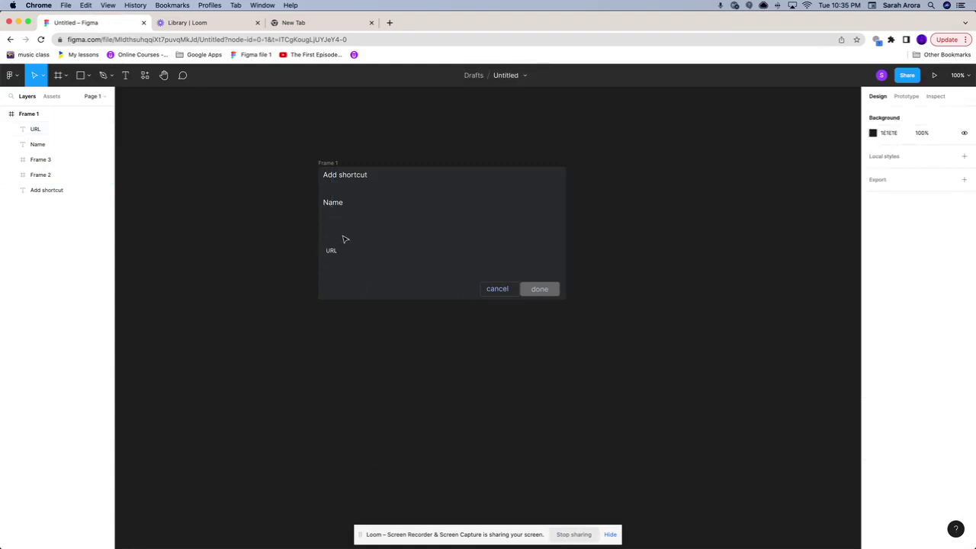
pyautogui.click(329, 203)
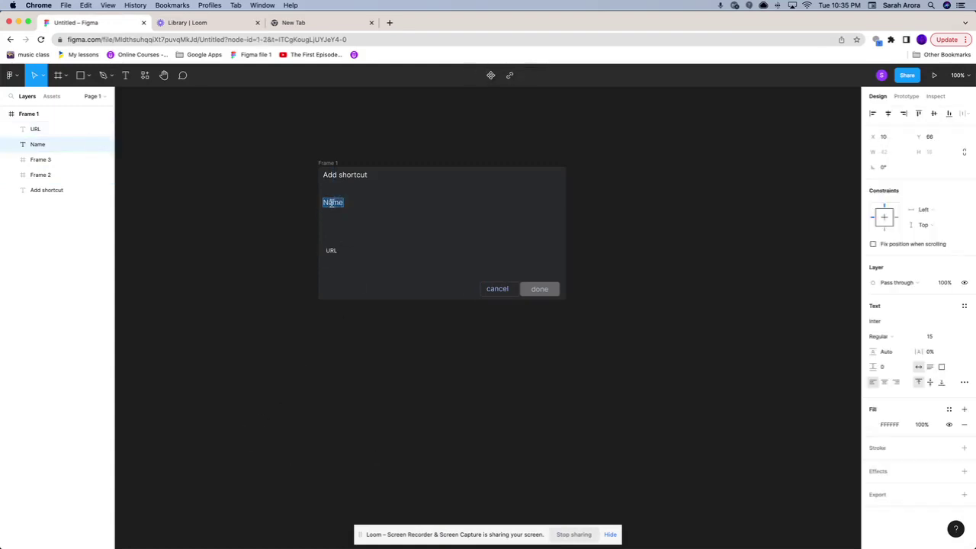
pyautogui.click(929, 336)
pyautogui.press('Return')
# Move the URL label up so it aligns beneath Name
pyautogui.click(331, 250)
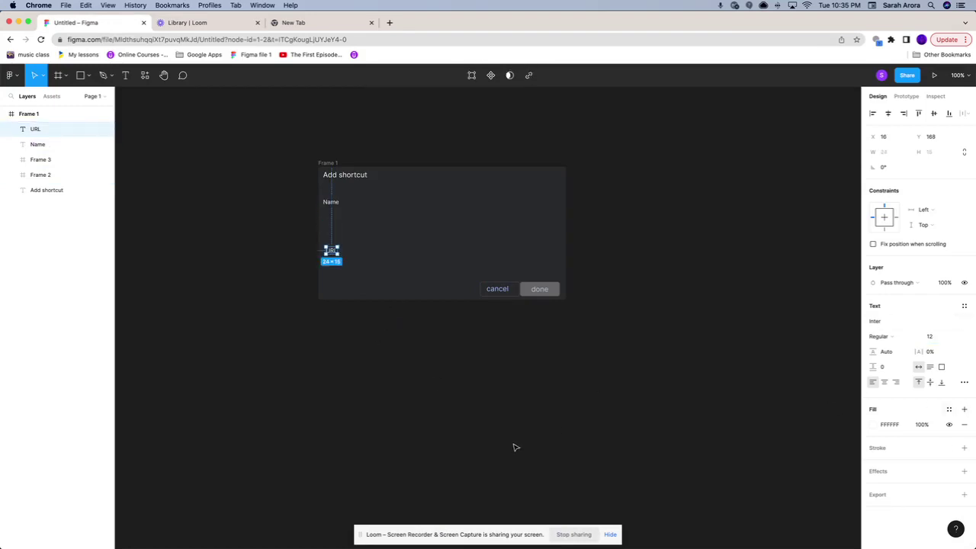
pyautogui.click(349, 266)
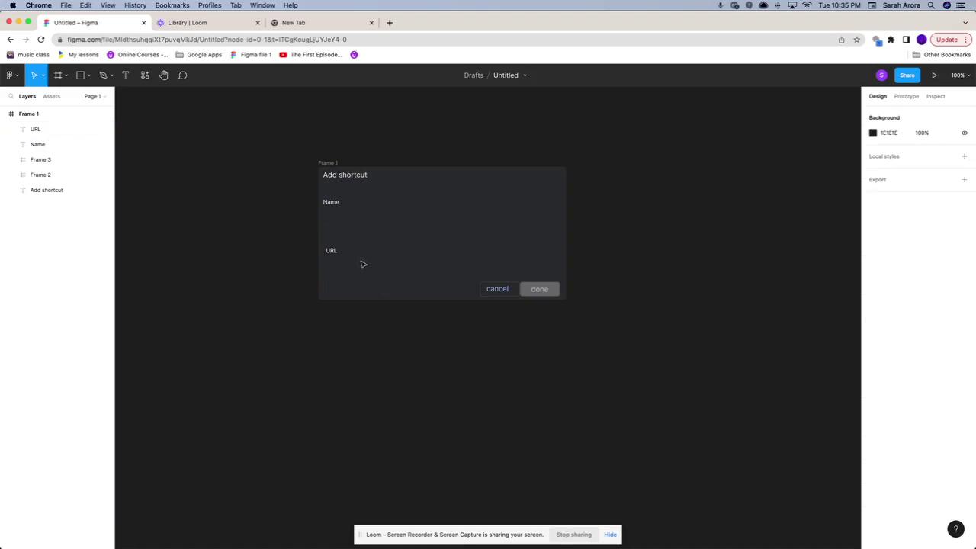
pyautogui.moveTo(328, 254); pyautogui.dragTo(328, 244)
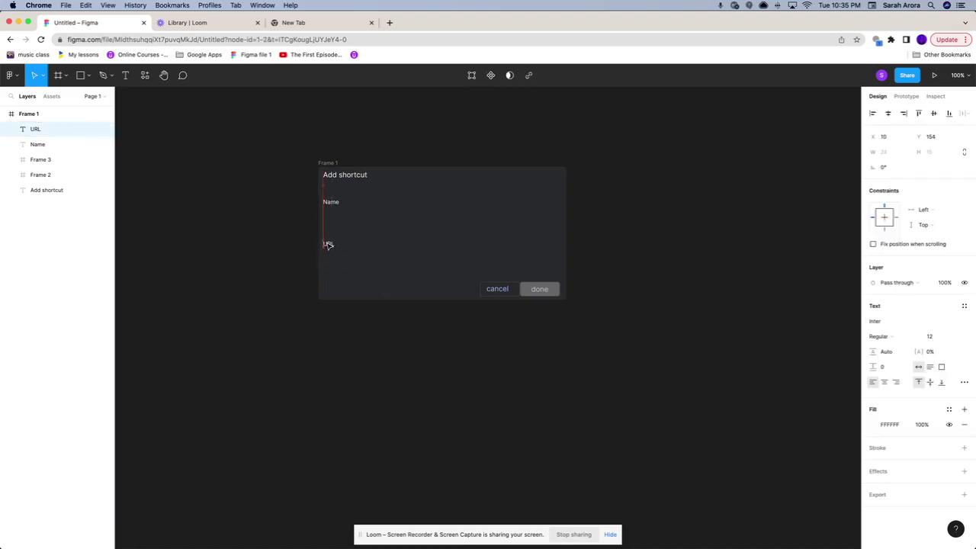
pyautogui.click(372, 313)
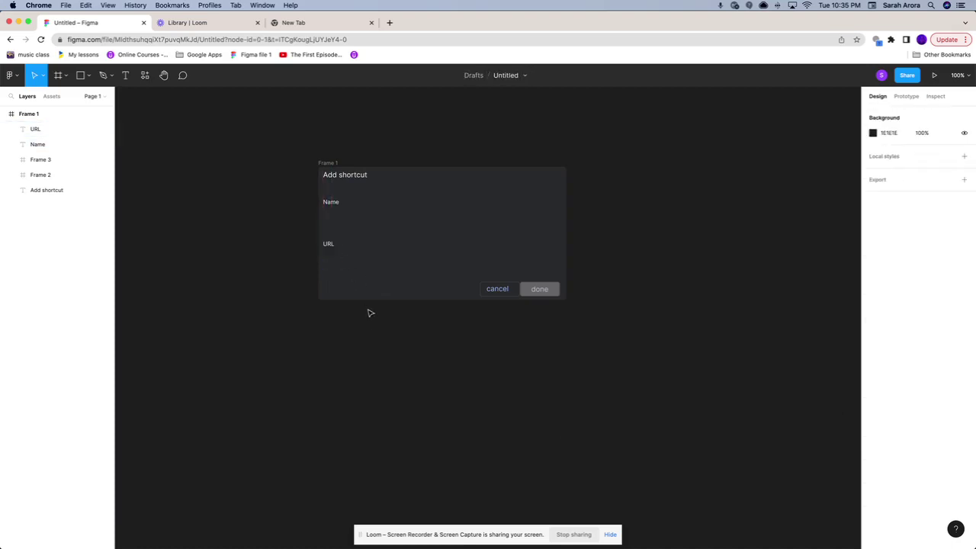
# Draw a wide input box under Name and duplicate it below the URL label
pyautogui.click(80, 76)
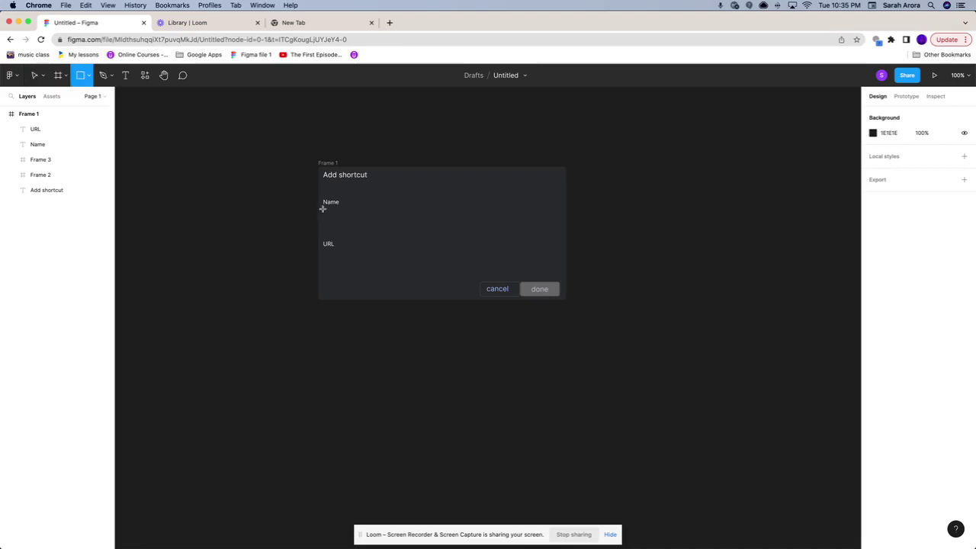
pyautogui.moveTo(323, 208); pyautogui.dragTo(479, 224)
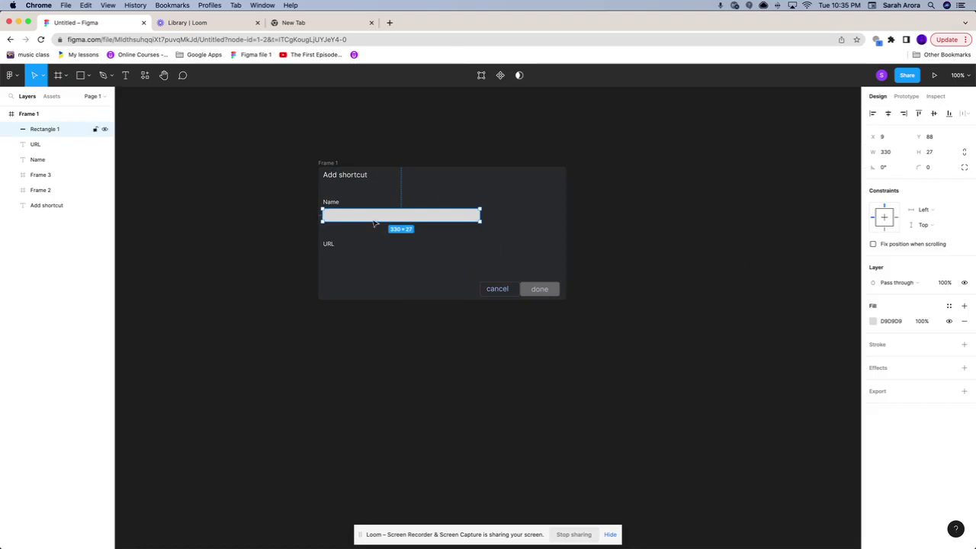
pyautogui.press('super+c')
pyautogui.press('super+v')
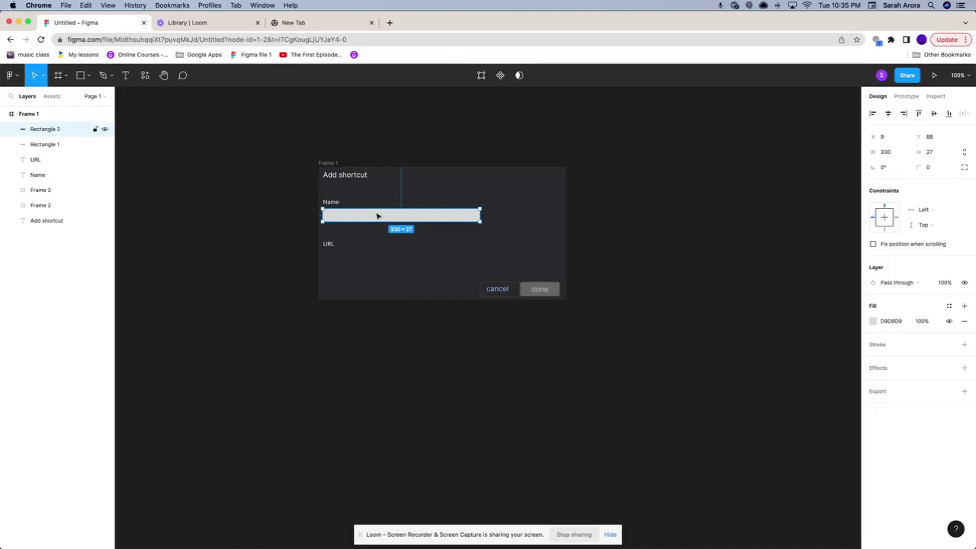
pyautogui.moveTo(398, 208); pyautogui.dragTo(402, 266)
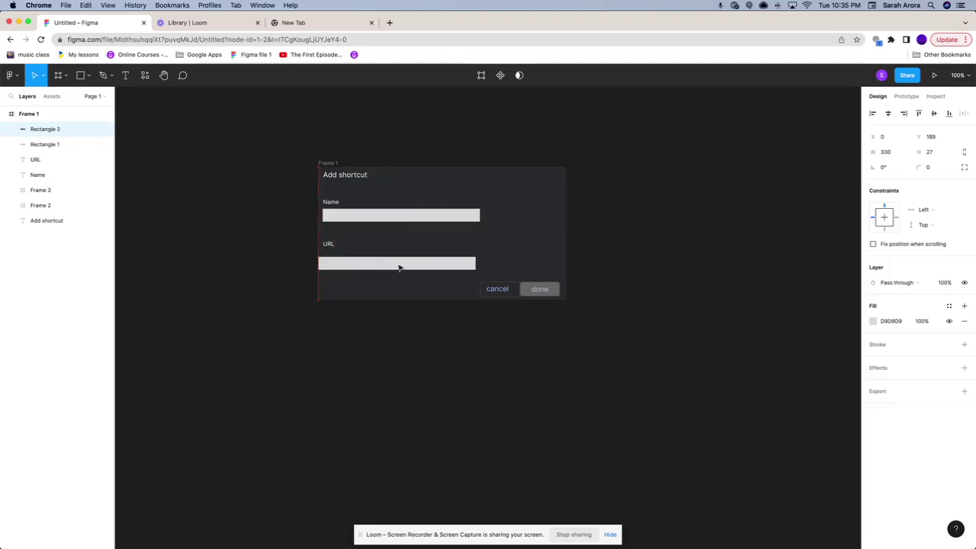
# Give the URL input field a corner radius of 3
pyautogui.click(928, 168)
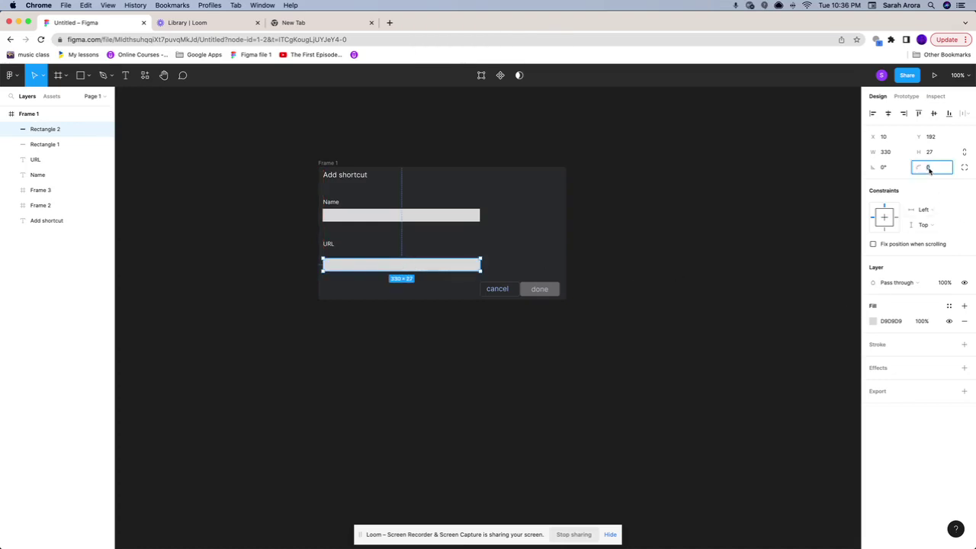
pyautogui.press('Return')
pyautogui.click(549, 458)
pyautogui.click(419, 265)
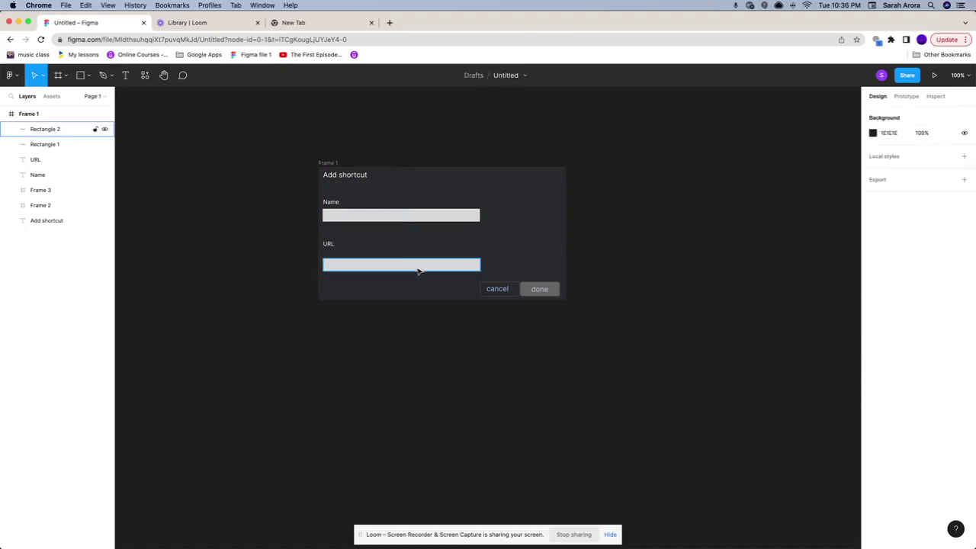
pyautogui.click(931, 169)
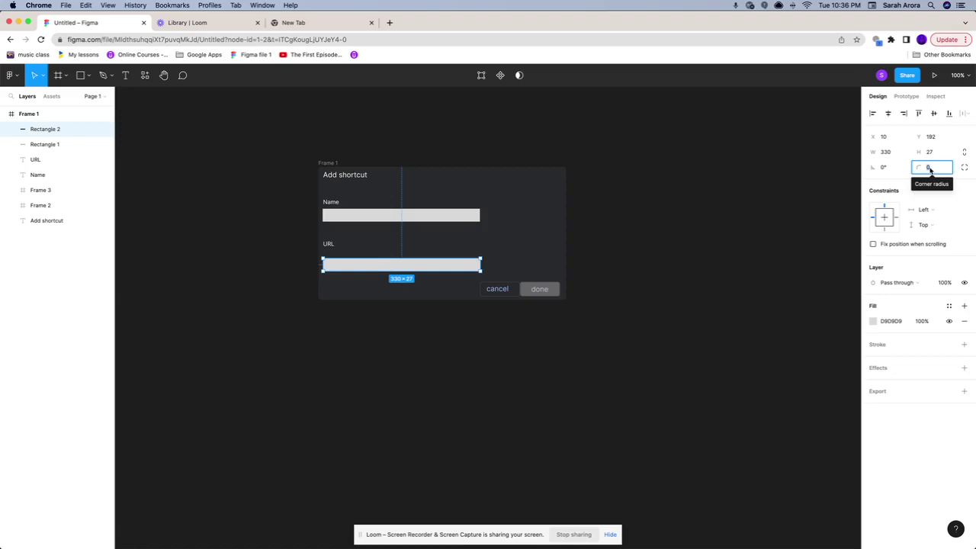
pyautogui.write('5')
pyautogui.press('Return')
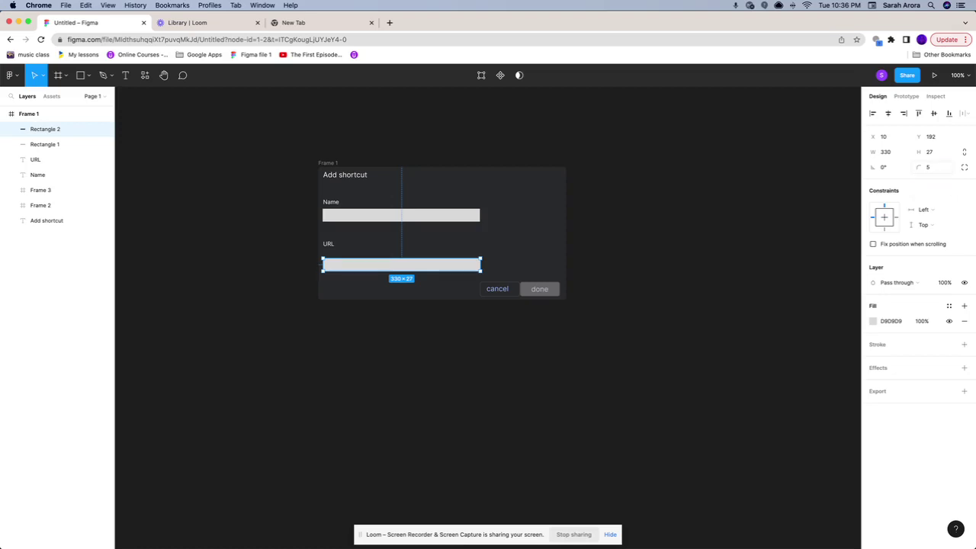
pyautogui.click(527, 405)
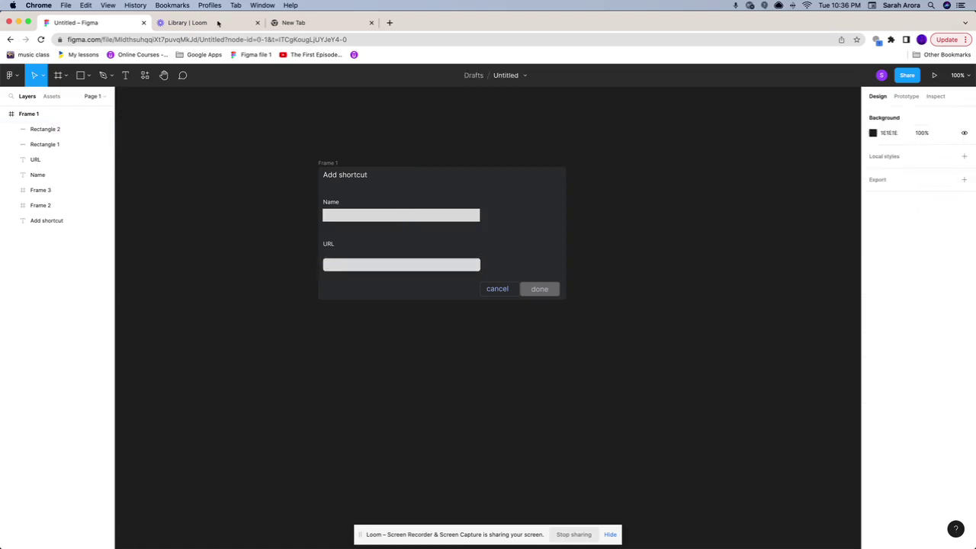
# Compare with Chrome's dialog and readjust the URL field's corner radius
pyautogui.click(309, 25)
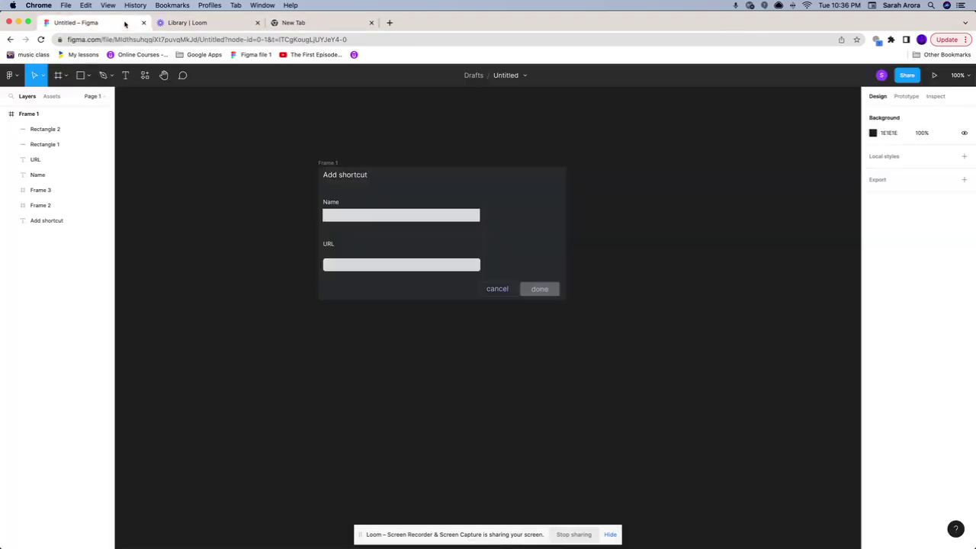
pyautogui.click(76, 25)
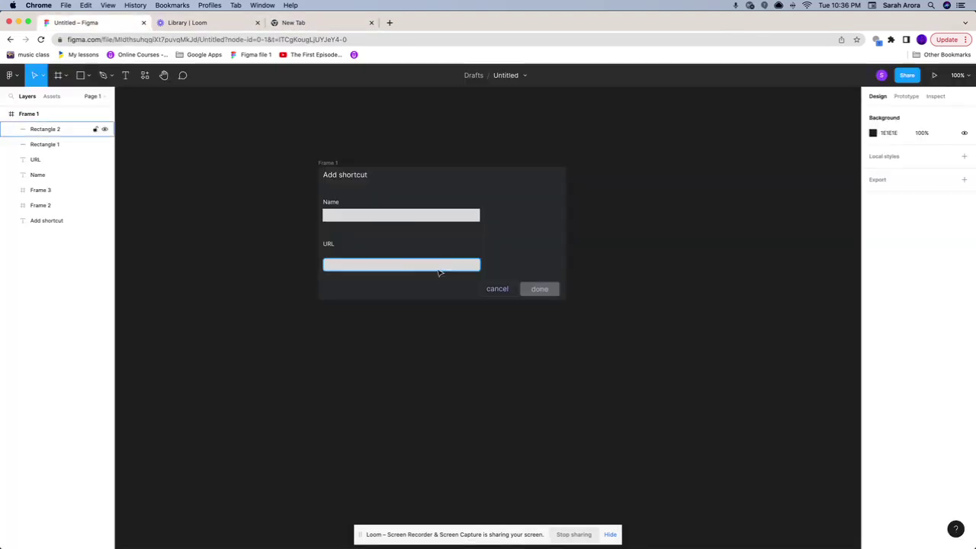
pyautogui.click(440, 266)
pyautogui.click(934, 167)
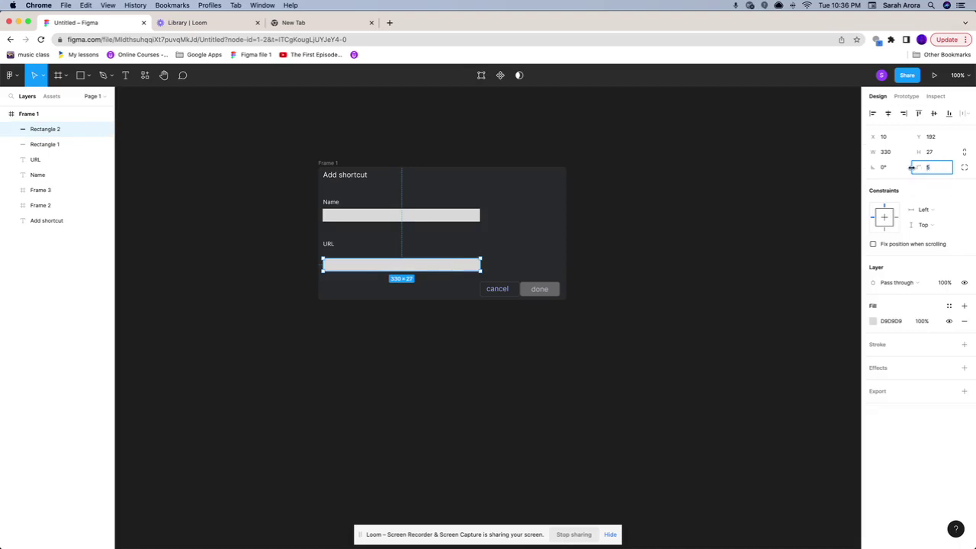
pyautogui.write('3')
# Round the Name input field's corners to 3 and compare against Chrome's dialog
pyautogui.click(708, 298)
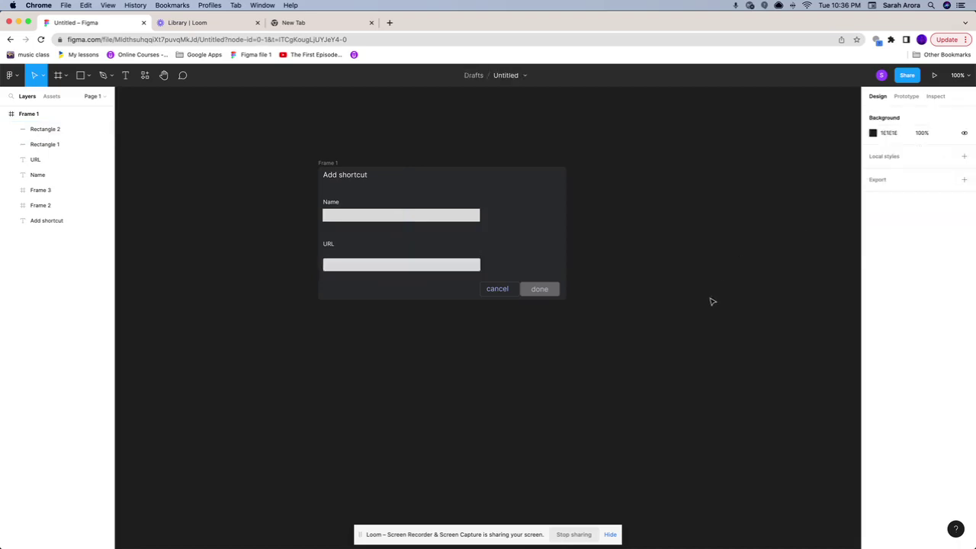
pyautogui.doubleClick(376, 222)
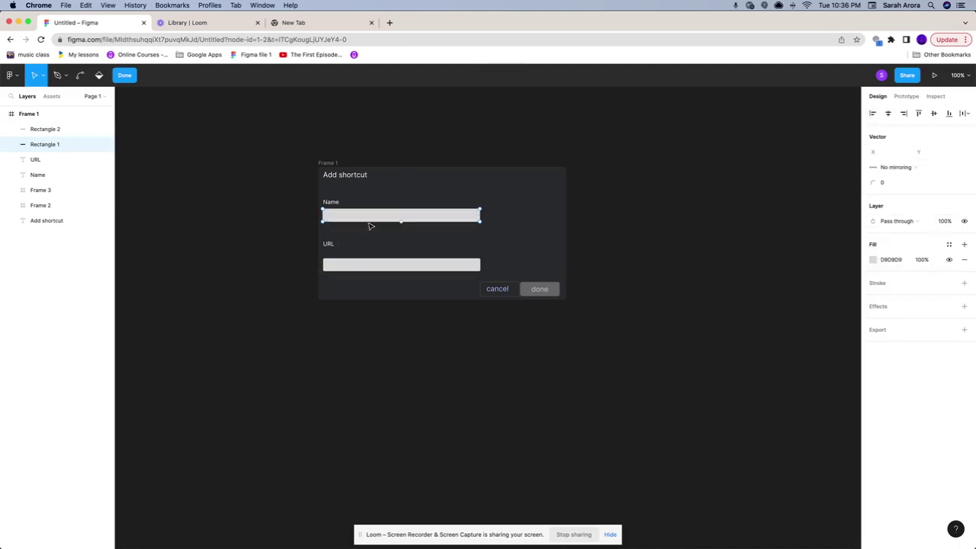
pyautogui.click(125, 74)
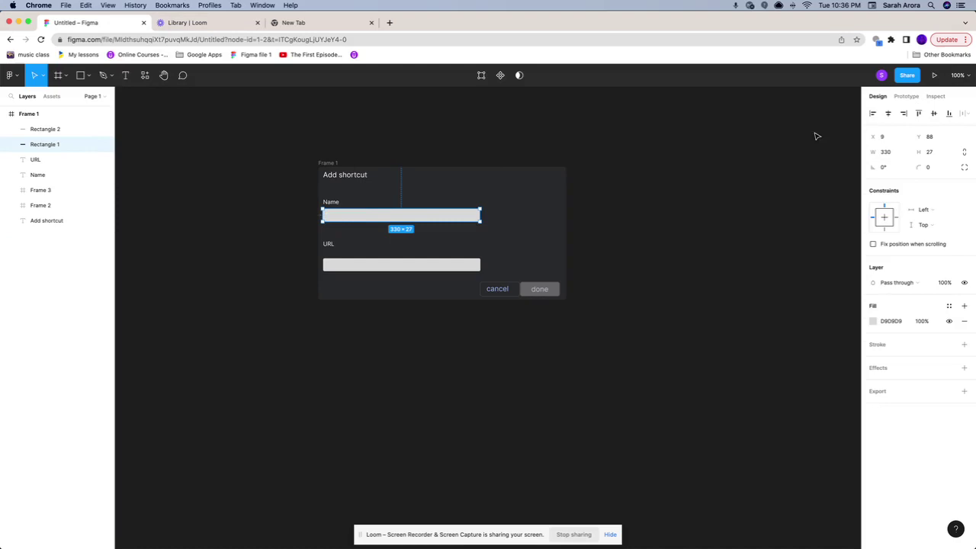
pyautogui.click(929, 169)
pyautogui.click(658, 254)
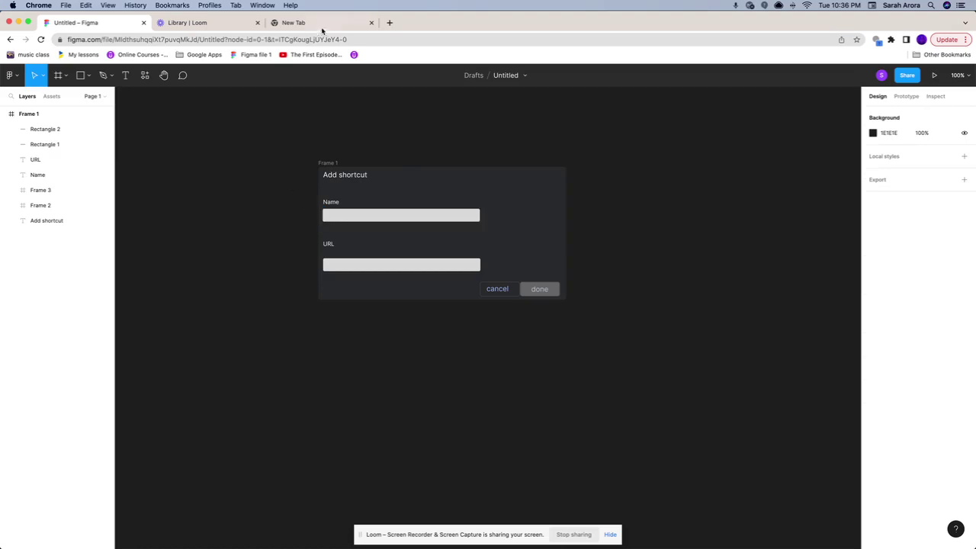
pyautogui.click(284, 23)
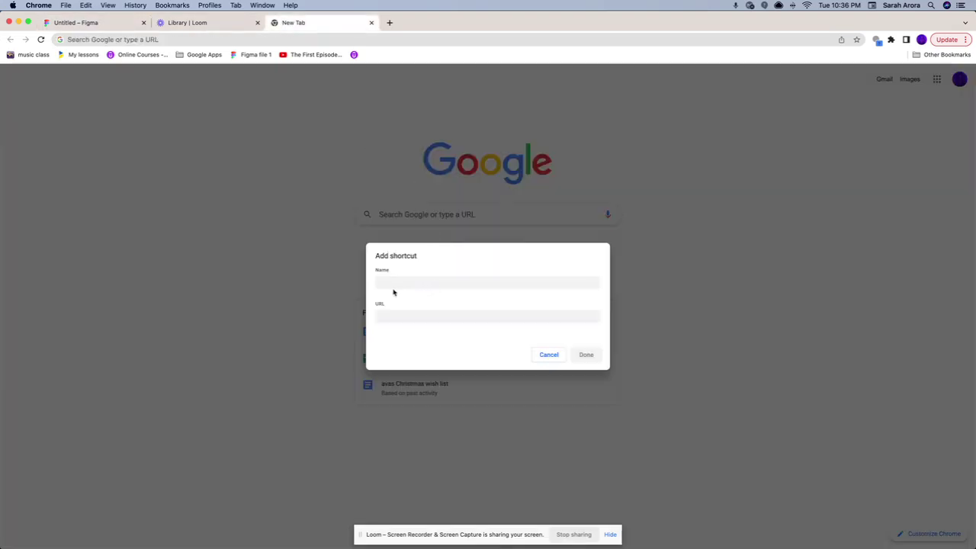
# Darken the URL input box's fill to hex 252525 in the color picker
pyautogui.click(191, 23)
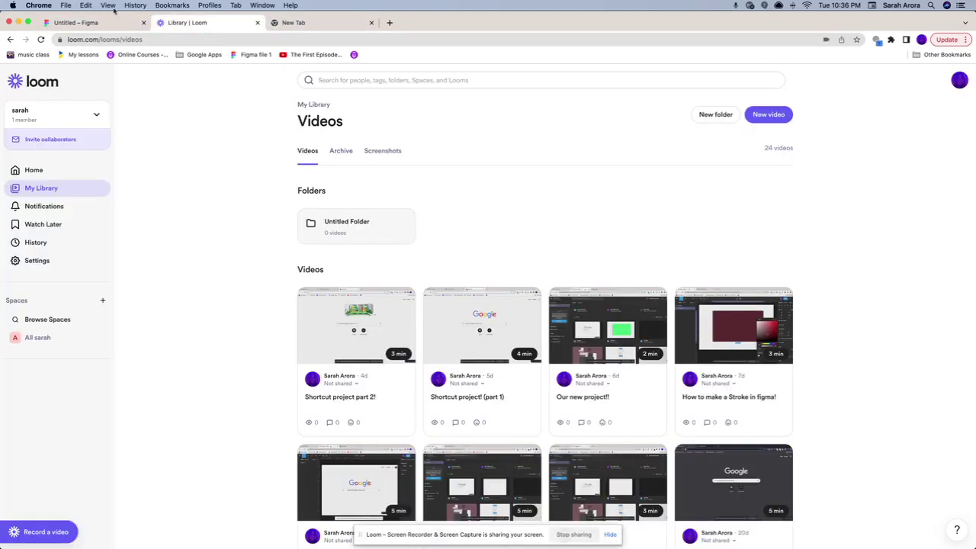
pyautogui.click(76, 23)
pyautogui.click(410, 215)
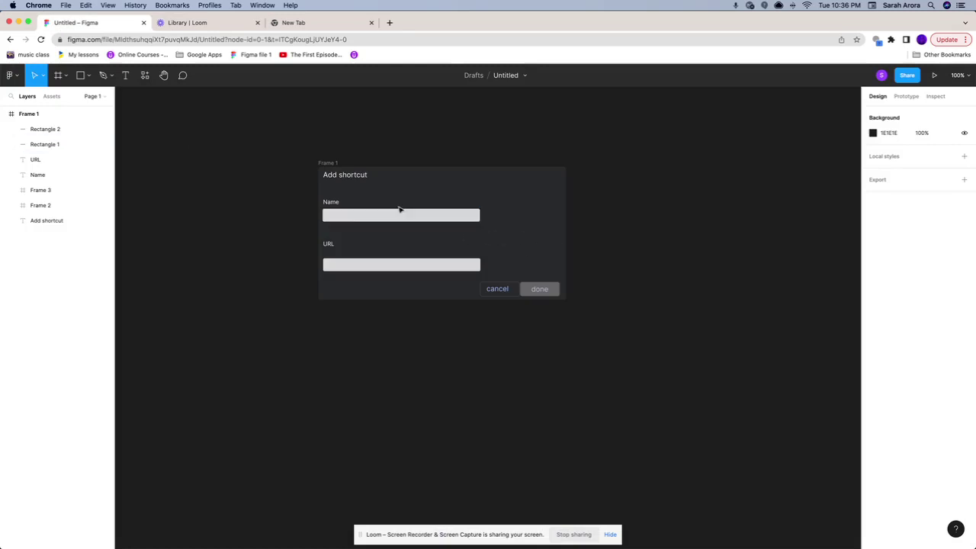
pyautogui.click(390, 219)
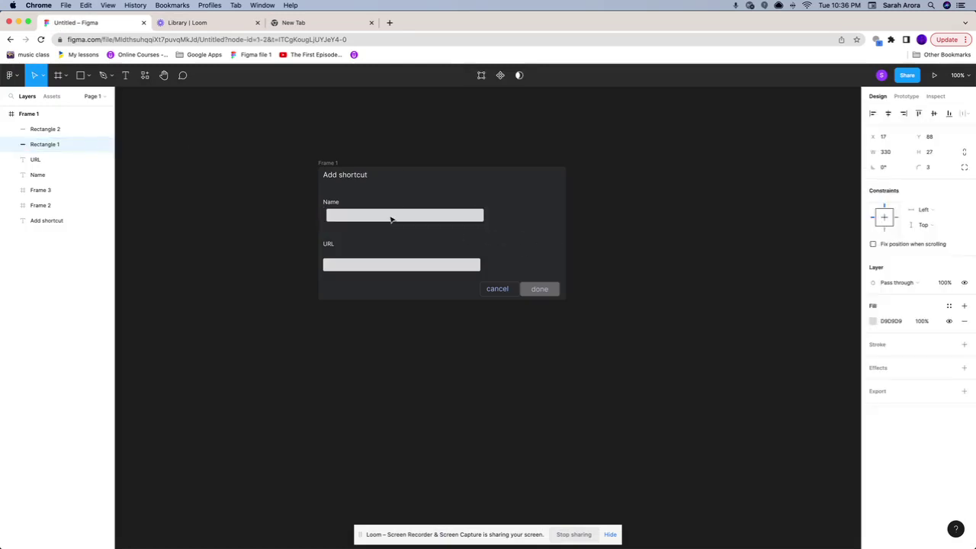
pyautogui.click(369, 263)
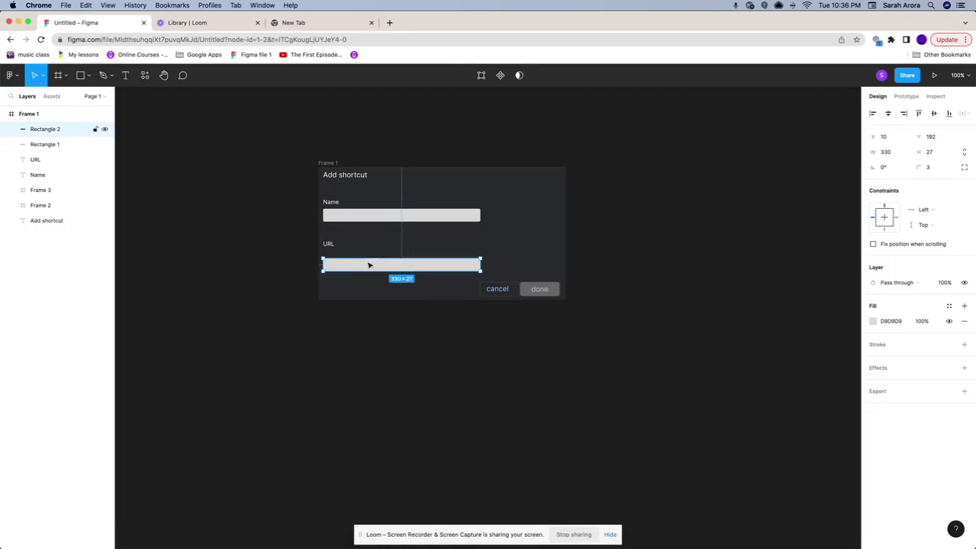
pyautogui.click(363, 309)
pyautogui.click(399, 265)
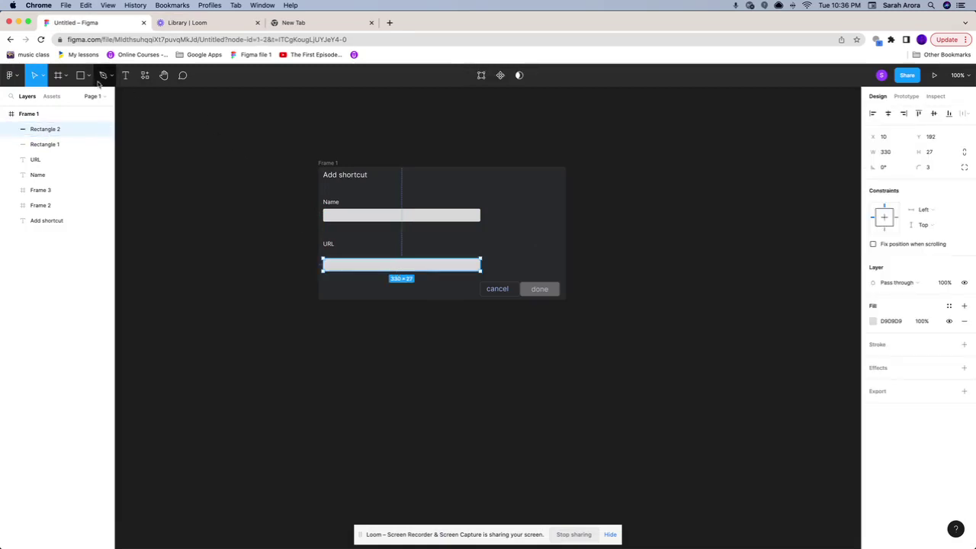
pyautogui.click(872, 324)
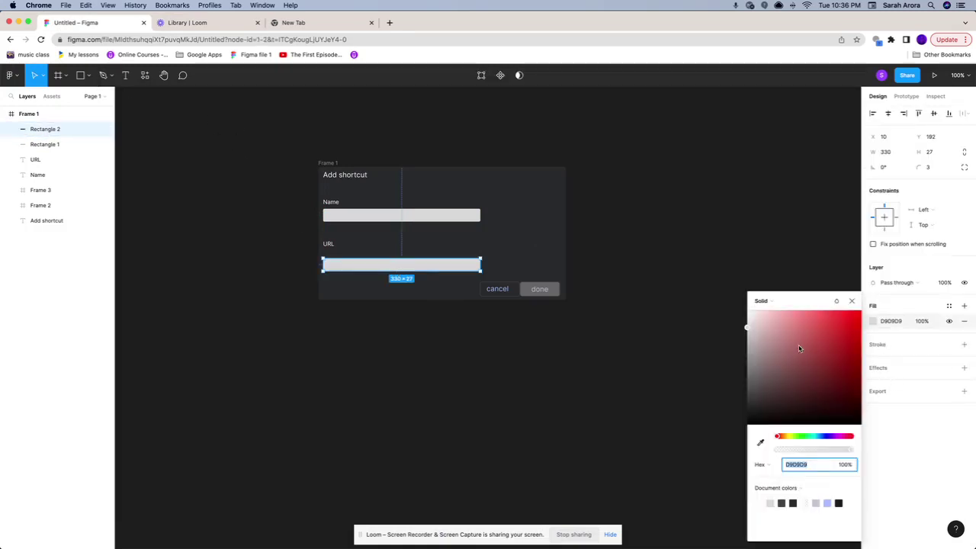
pyautogui.moveTo(799, 349); pyautogui.dragTo(755, 409)
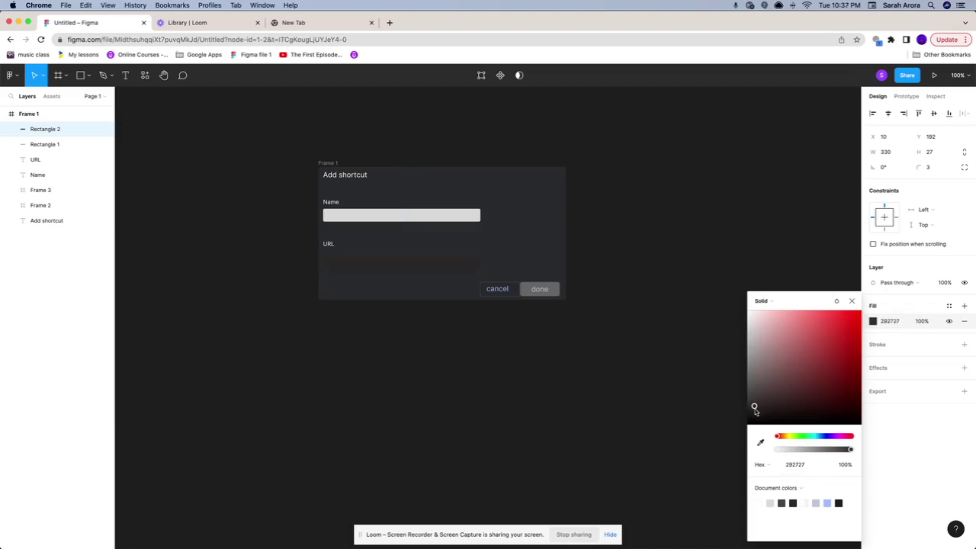
pyautogui.moveTo(755, 409)
pyautogui.mouseDown()
pyautogui.moveTo(850, 417)
pyautogui.moveTo(747, 419)
pyautogui.mouseUp()
# Clear the Figma selection, switch to Chrome and close the Add shortcut dialog
pyautogui.click(204, 293)
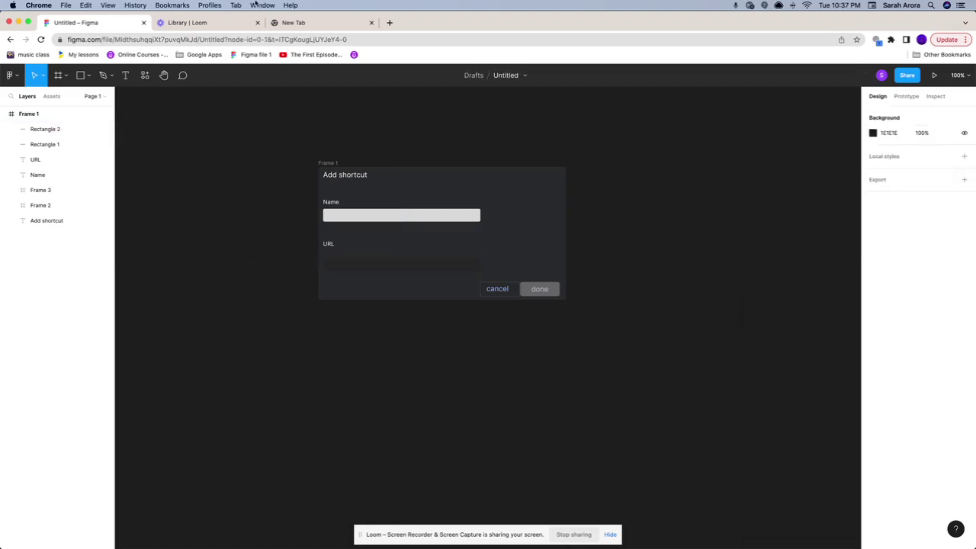
pyautogui.click(335, 23)
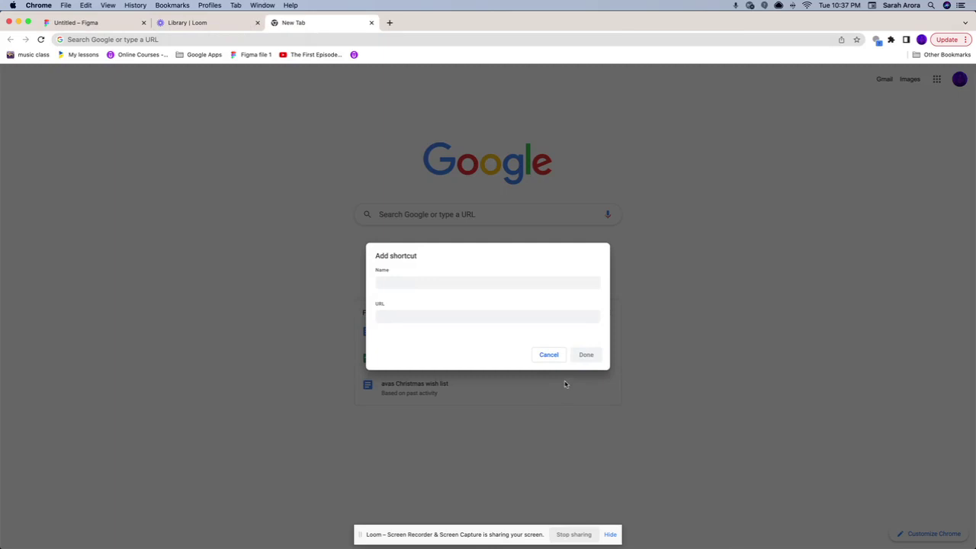
pyautogui.click(549, 356)
# Switch the new tab page theme from Midnight blue to Black, then reopen Add shortcut
pyautogui.click(932, 534)
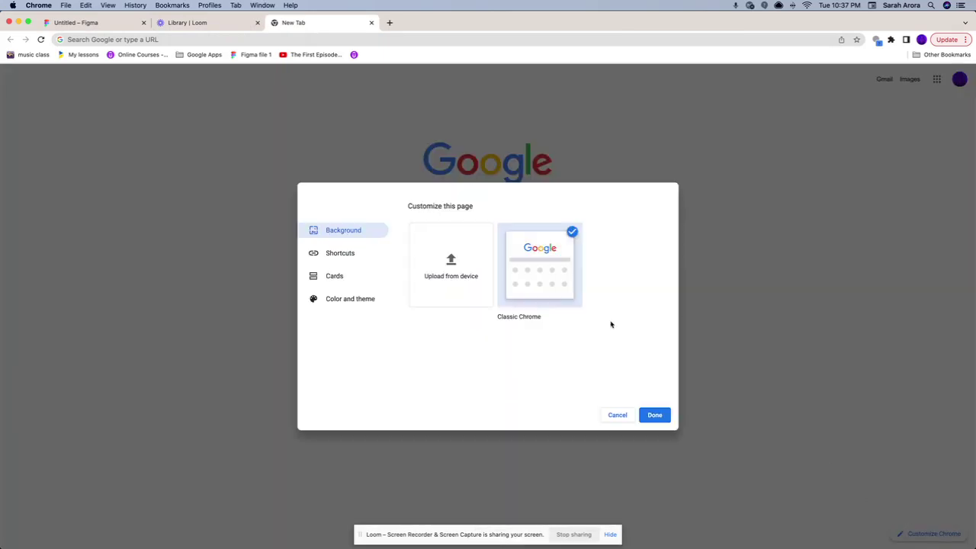
pyautogui.click(332, 258)
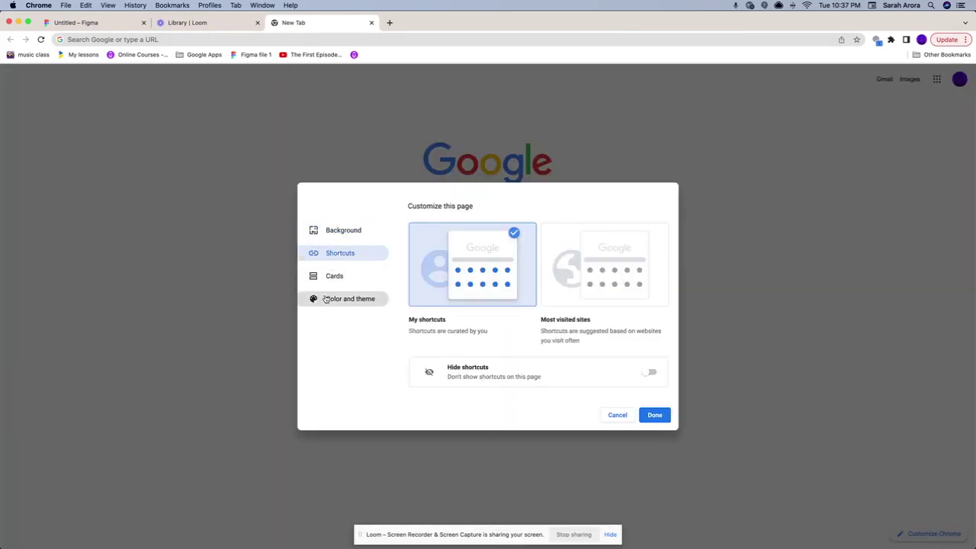
pyautogui.click(336, 298)
pyautogui.click(603, 241)
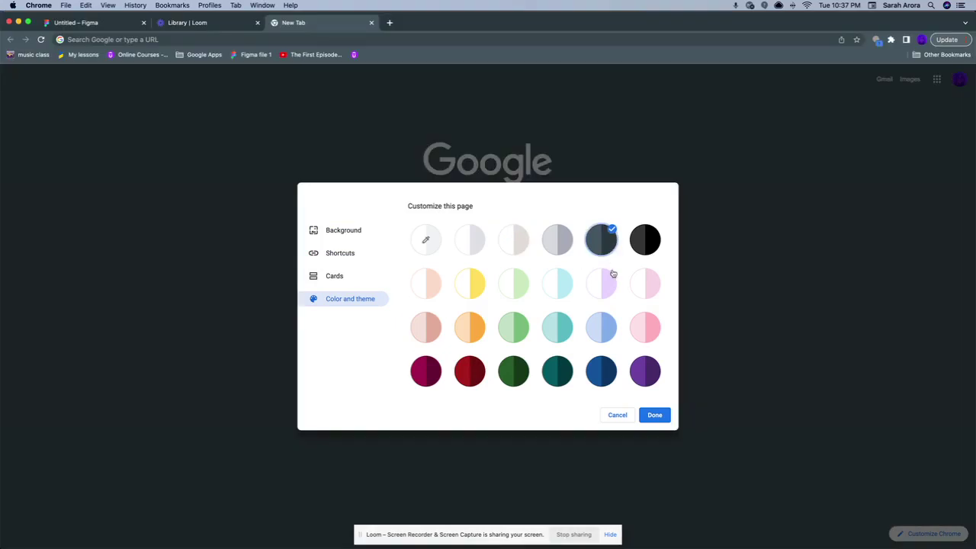
pyautogui.click(645, 240)
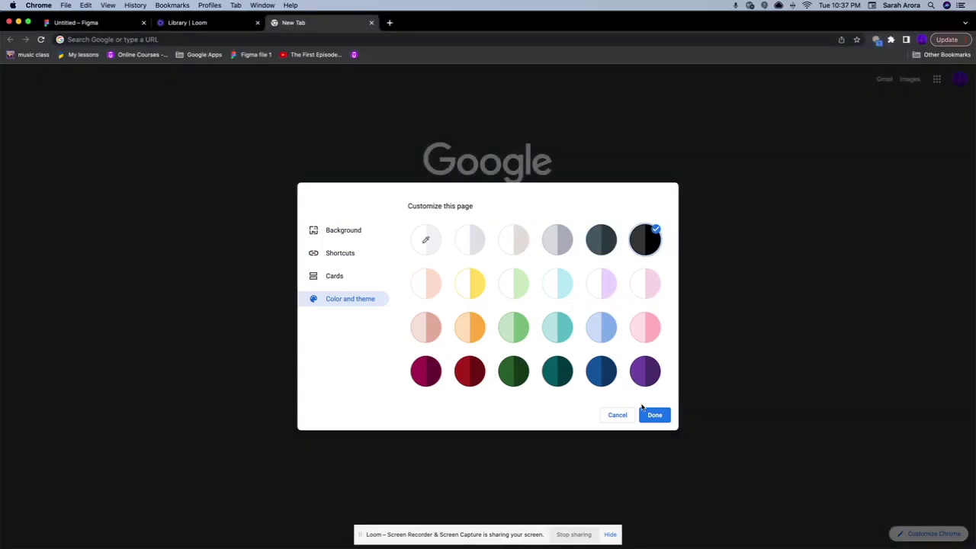
pyautogui.click(654, 415)
pyautogui.click(517, 251)
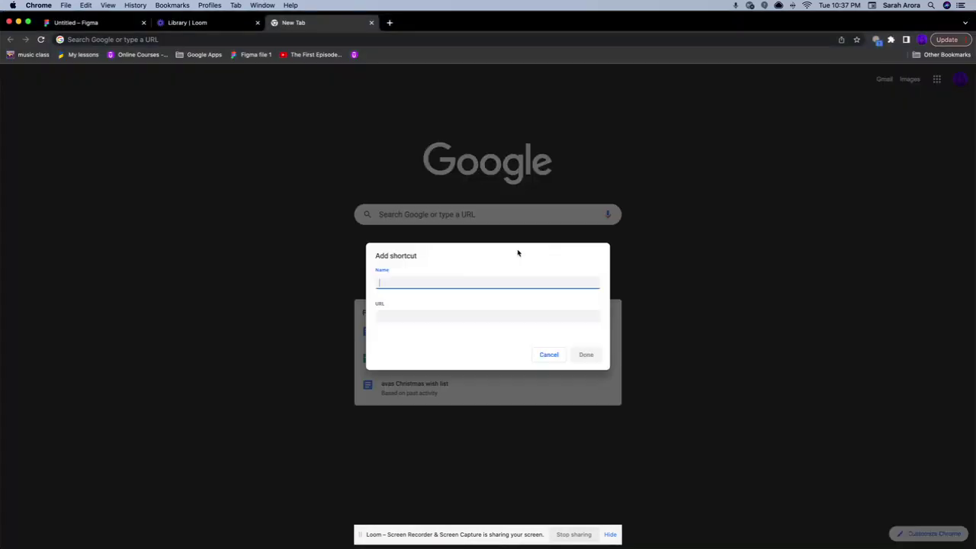
# Cancel the Add shortcut dialog, reopening and cancelling it twice more
pyautogui.click(549, 355)
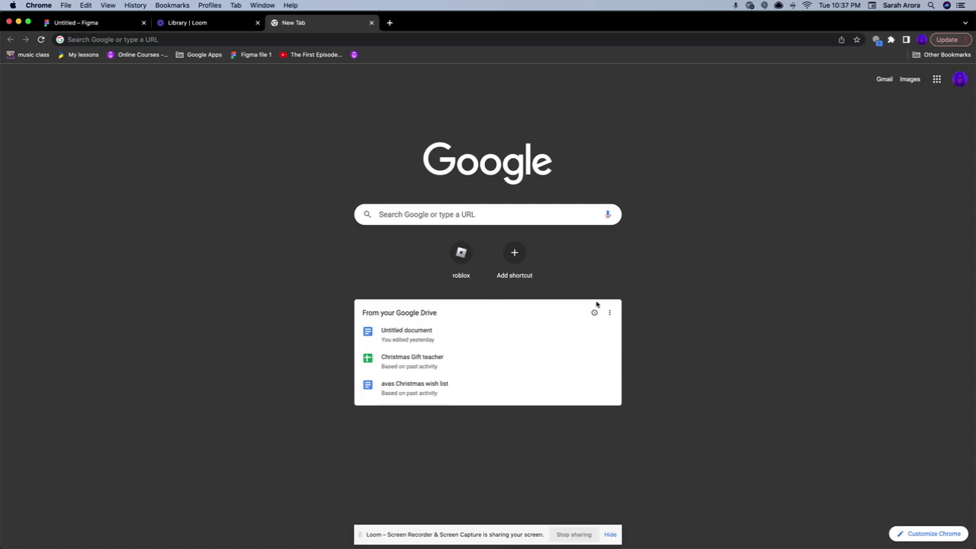
pyautogui.click(515, 260)
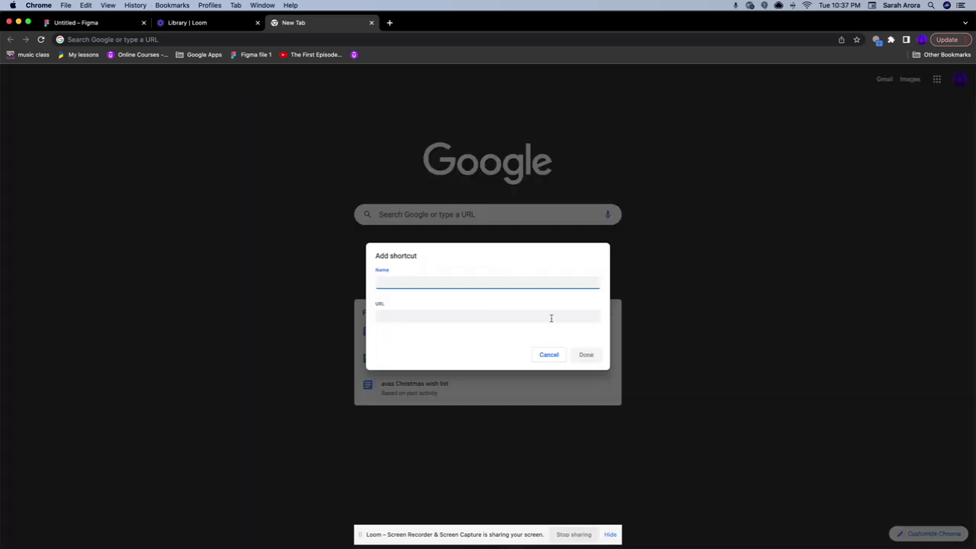
pyautogui.click(550, 356)
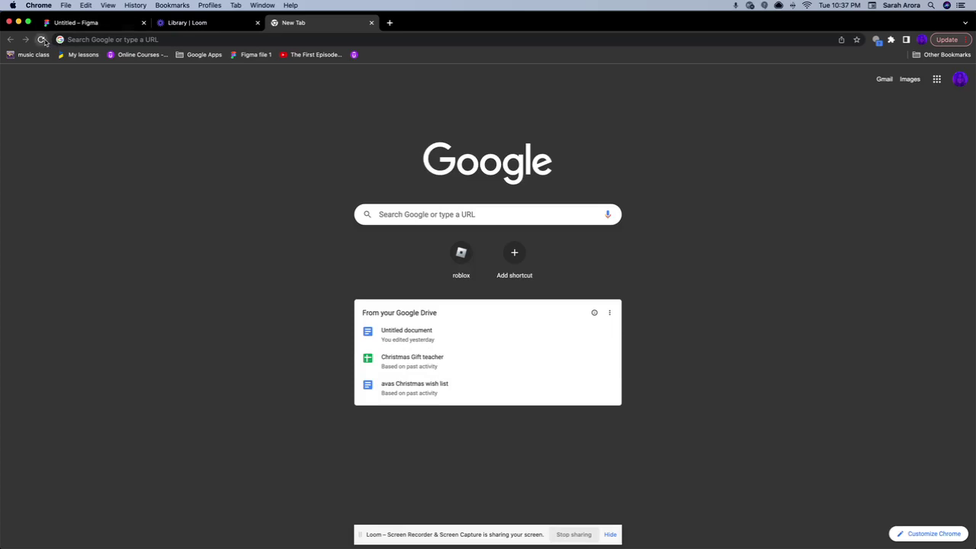
pyautogui.click(511, 255)
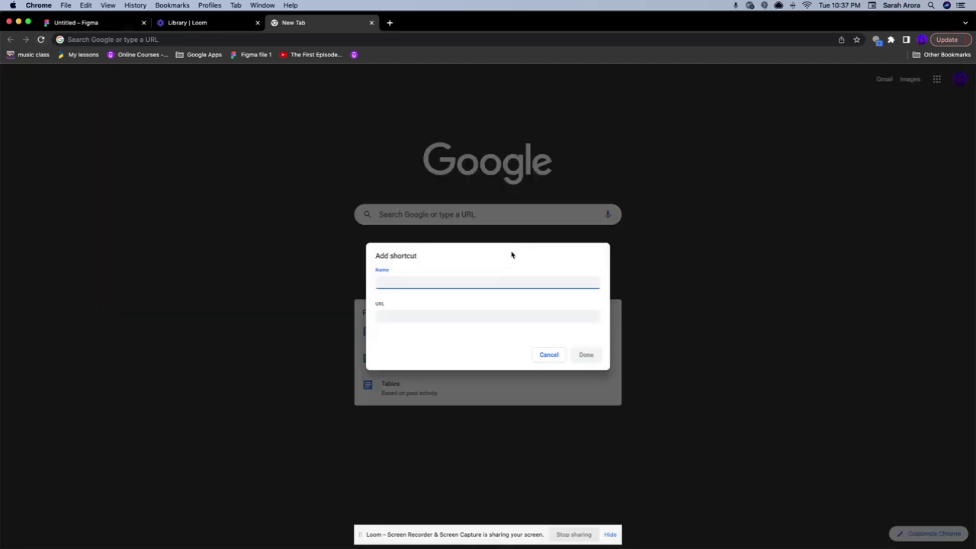
pyautogui.click(550, 355)
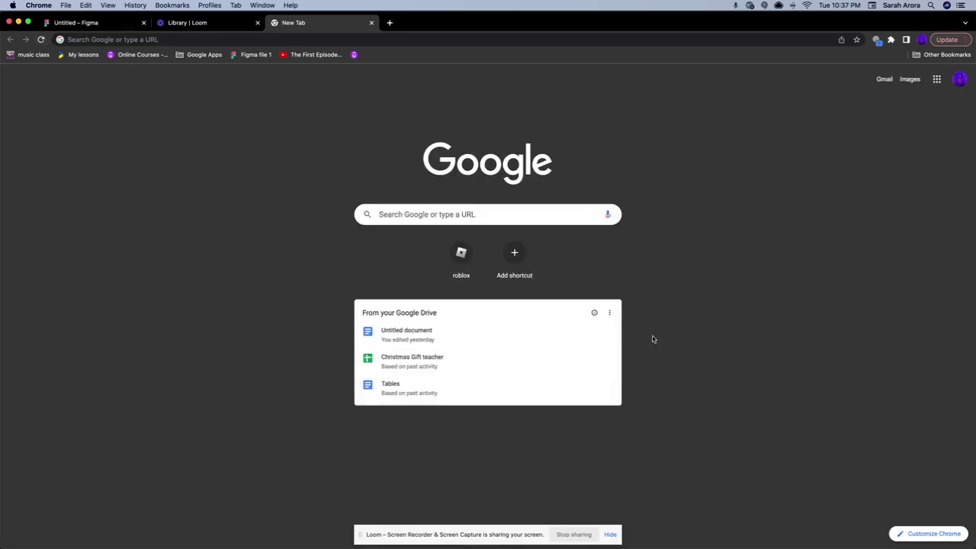
# Browse Customize Chrome's Shortcuts, Background, Cards, and Color and theme sections
pyautogui.click(954, 534)
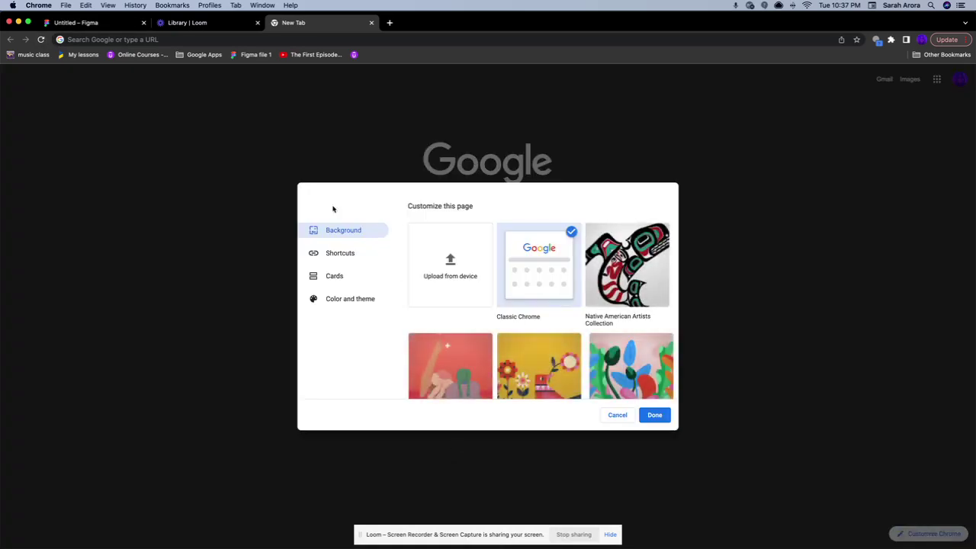
pyautogui.click(348, 253)
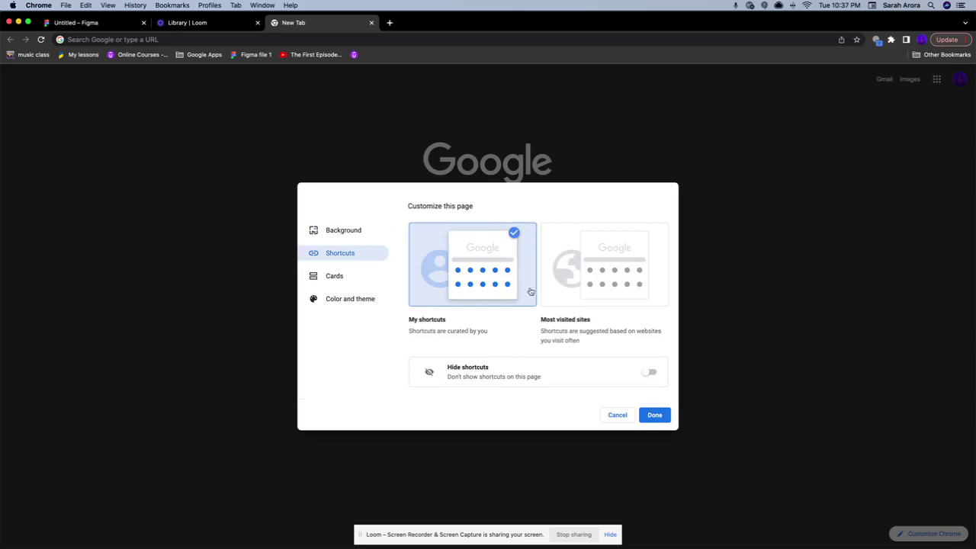
pyautogui.click(556, 293)
pyautogui.click(421, 291)
pyautogui.click(363, 236)
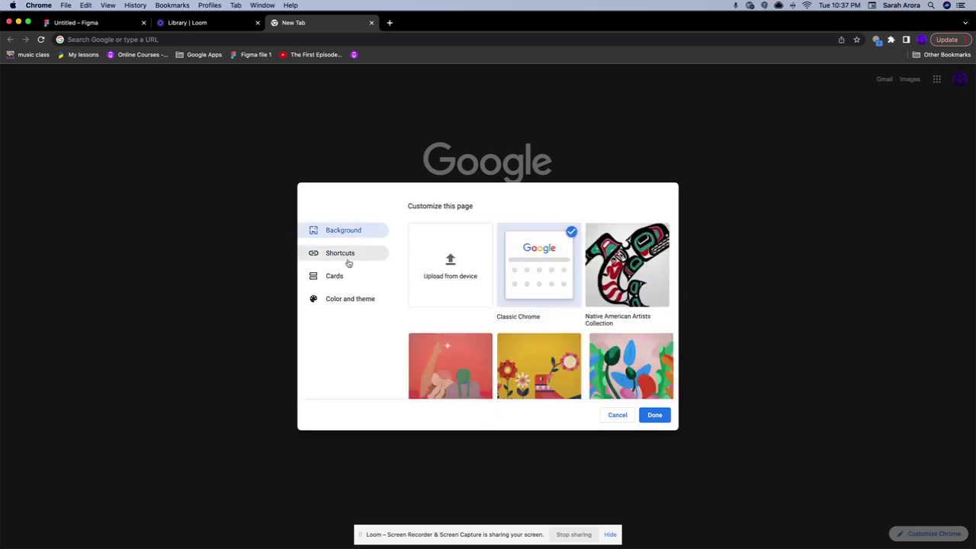
pyautogui.click(349, 261)
pyautogui.click(356, 276)
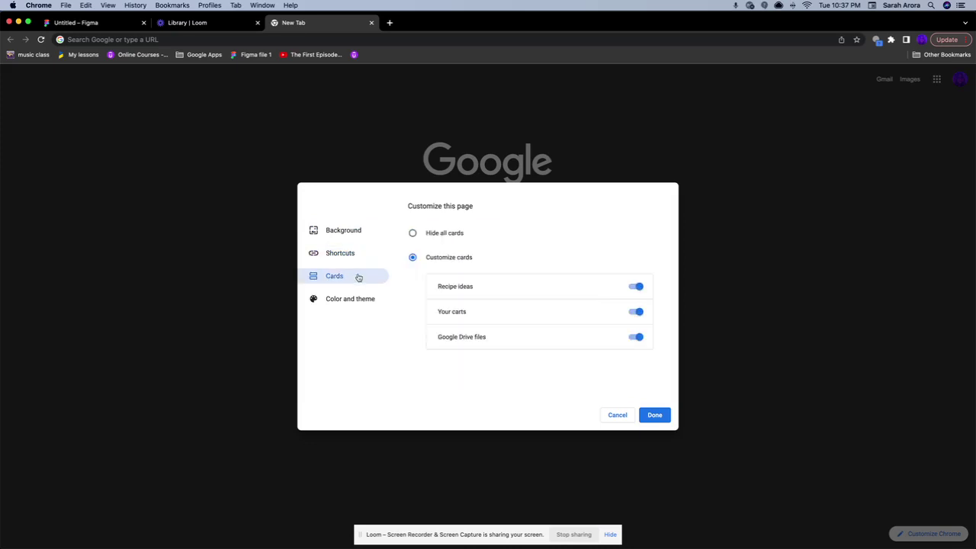
pyautogui.click(339, 300)
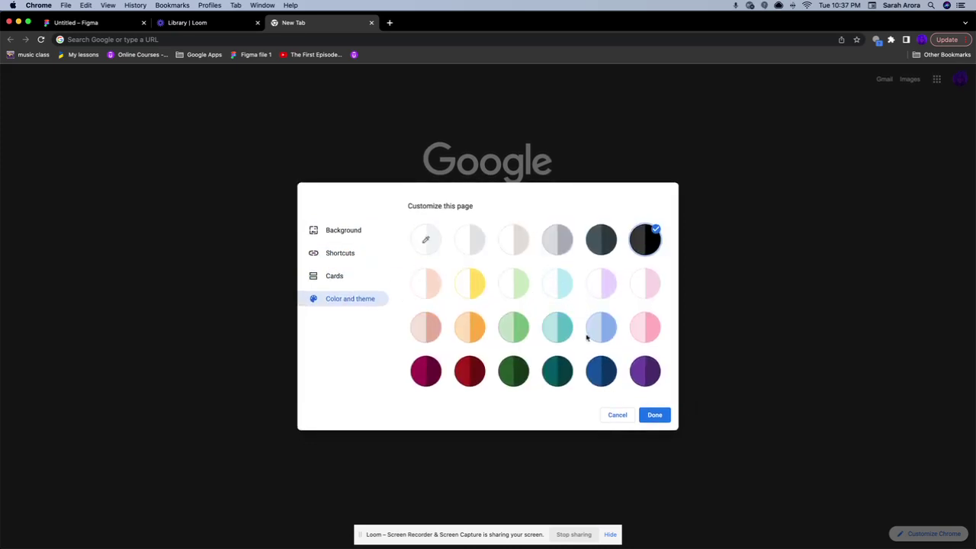
# Close the settings, capture a region screenshot of the page, and return to Figma
pyautogui.click(654, 416)
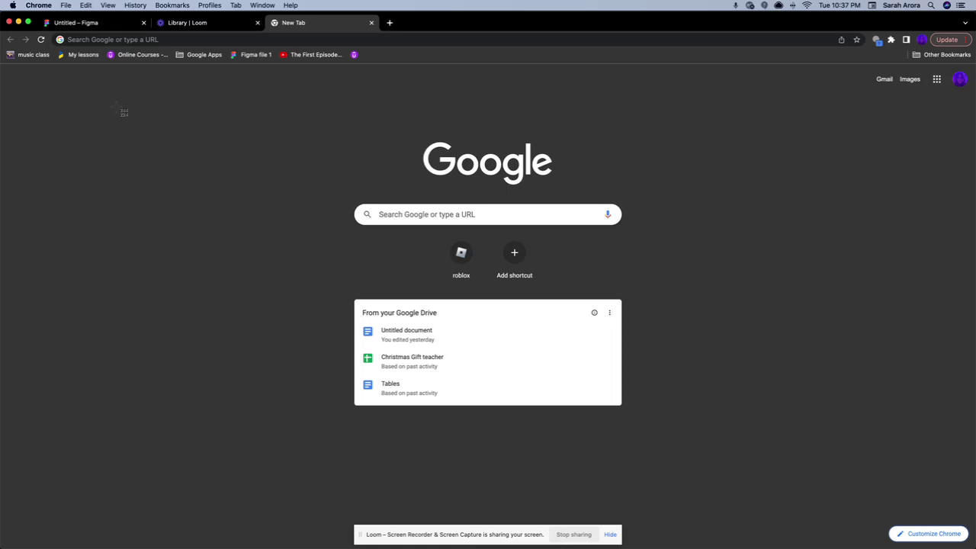
pyautogui.moveTo(119, 99); pyautogui.dragTo(186, 152)
pyautogui.click(109, 23)
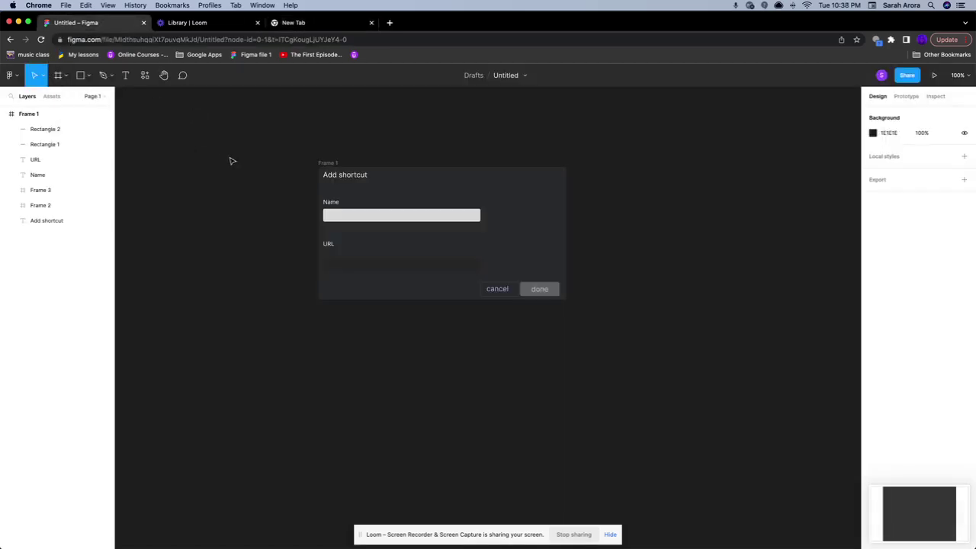
# Place the newest screenshot from Recents on the canvas left of the dialog frame
pyautogui.click(66, 77)
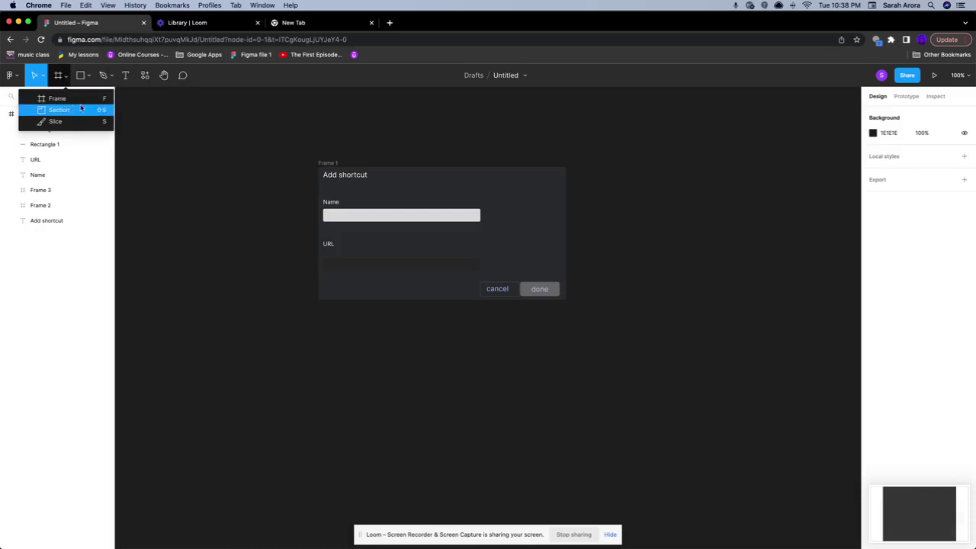
pyautogui.click(150, 81)
pyautogui.click(89, 78)
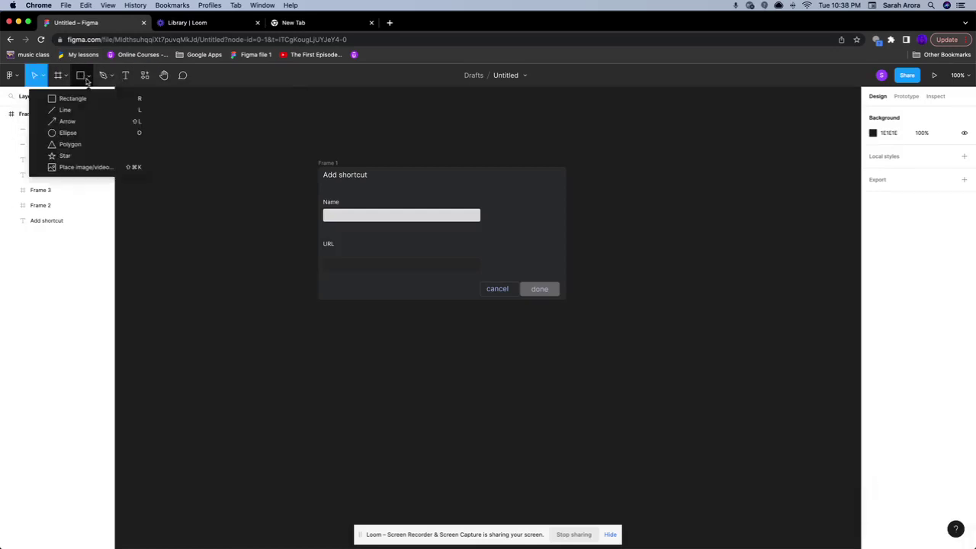
pyautogui.click(67, 166)
pyautogui.click(321, 86)
pyautogui.click(408, 86)
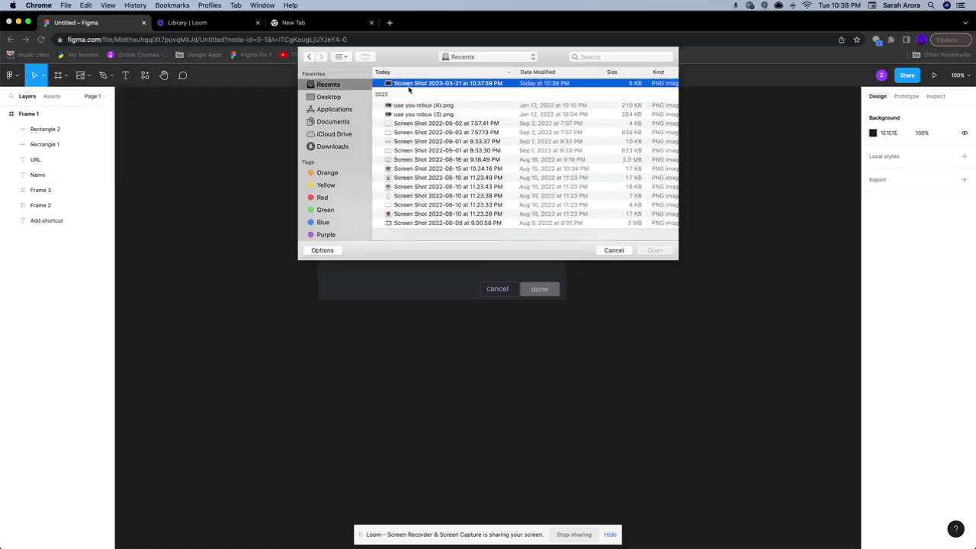
pyautogui.click(656, 251)
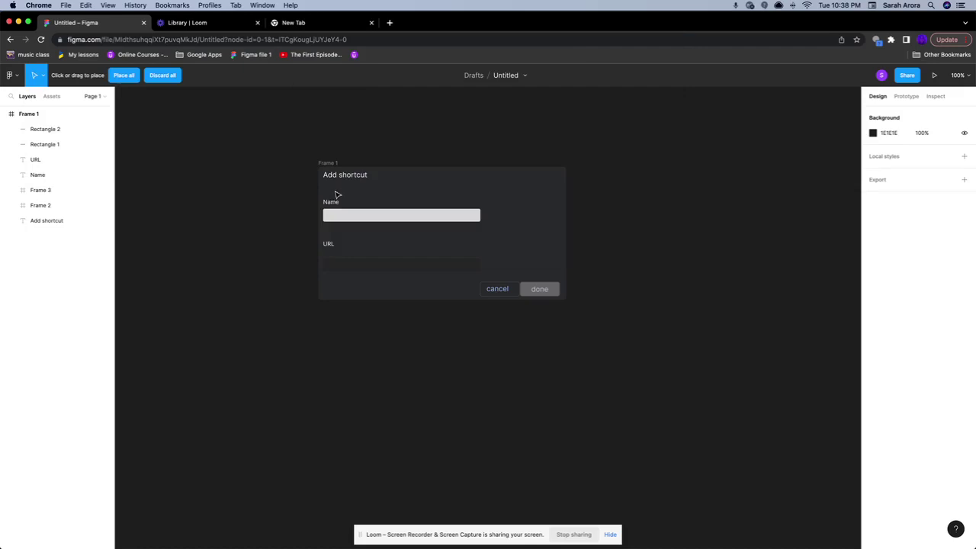
pyautogui.moveTo(231, 233); pyautogui.dragTo(296, 293)
pyautogui.moveTo(263, 263)
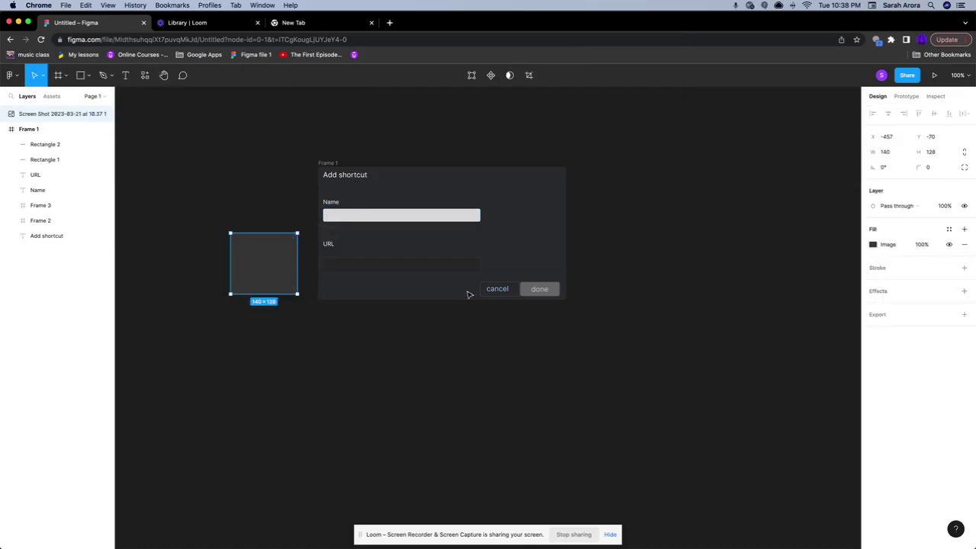
# Sample the grey 353535 from the canvas as the URL box's fill
pyautogui.doubleClick(396, 265)
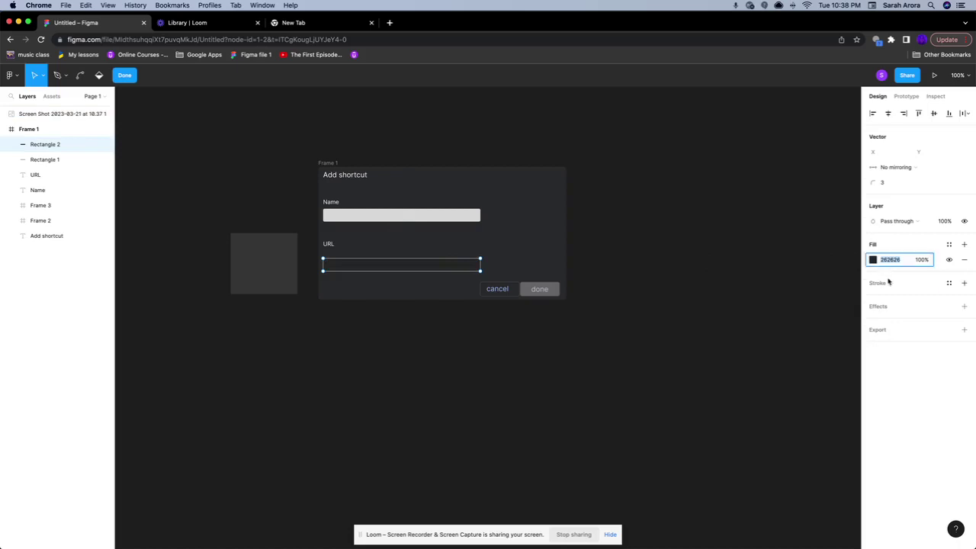
pyautogui.click(873, 259)
pyautogui.click(759, 404)
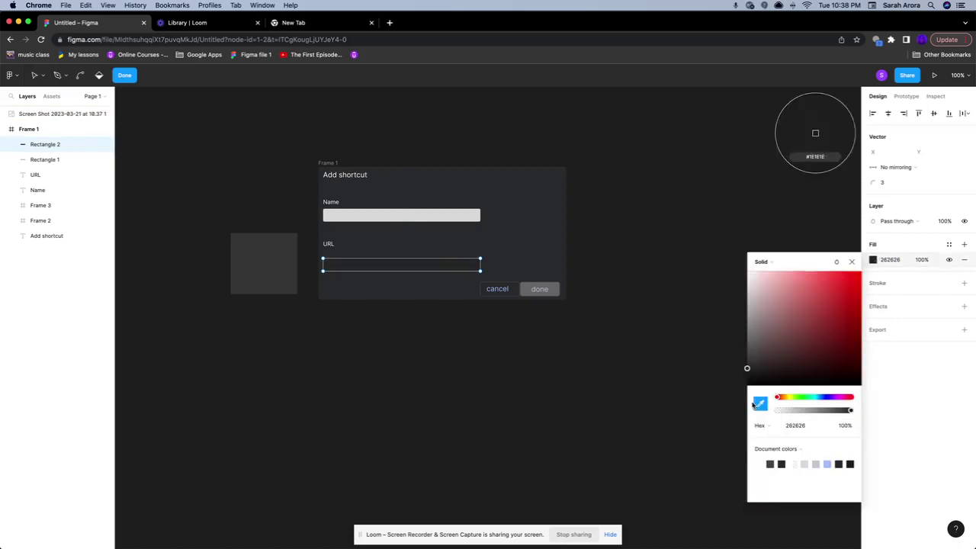
pyautogui.click(267, 262)
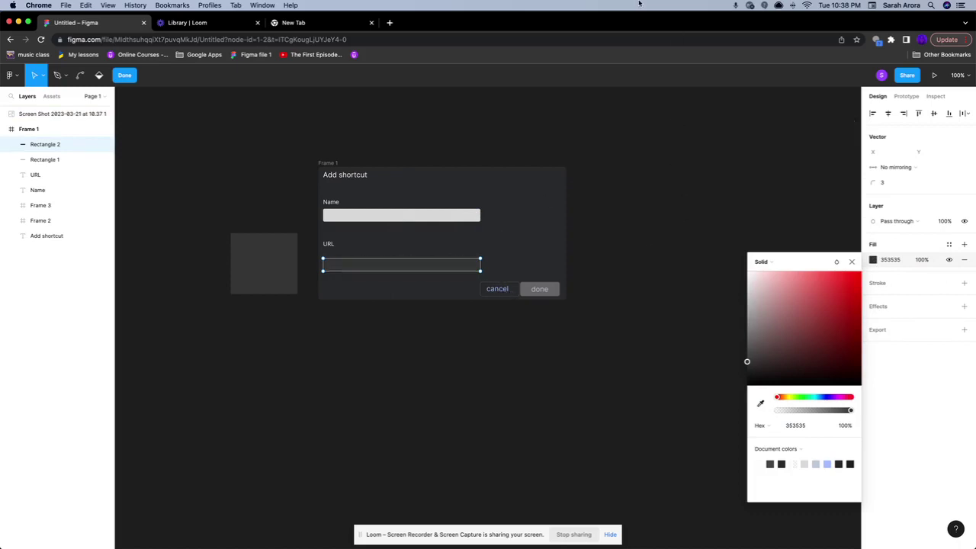
pyautogui.click(852, 261)
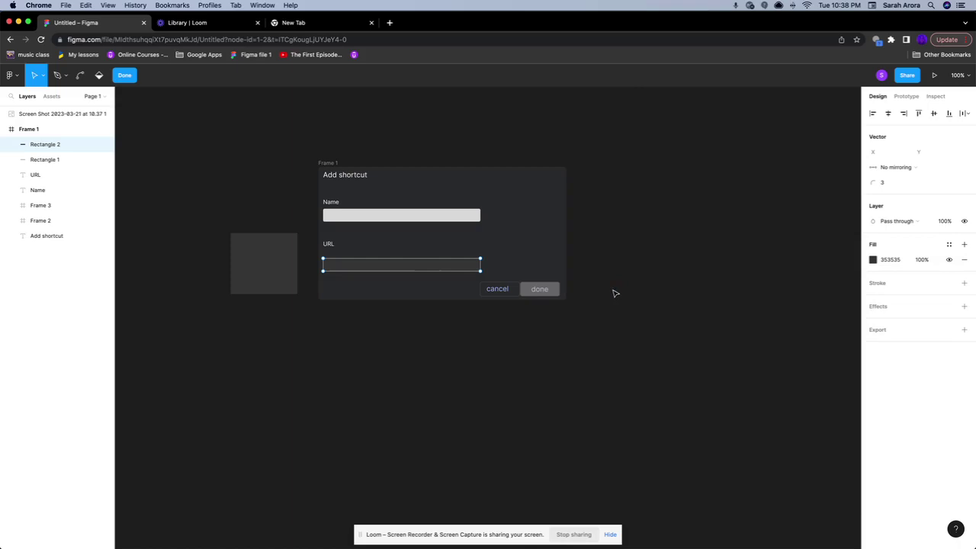
pyautogui.press('Escape')
pyautogui.click(442, 324)
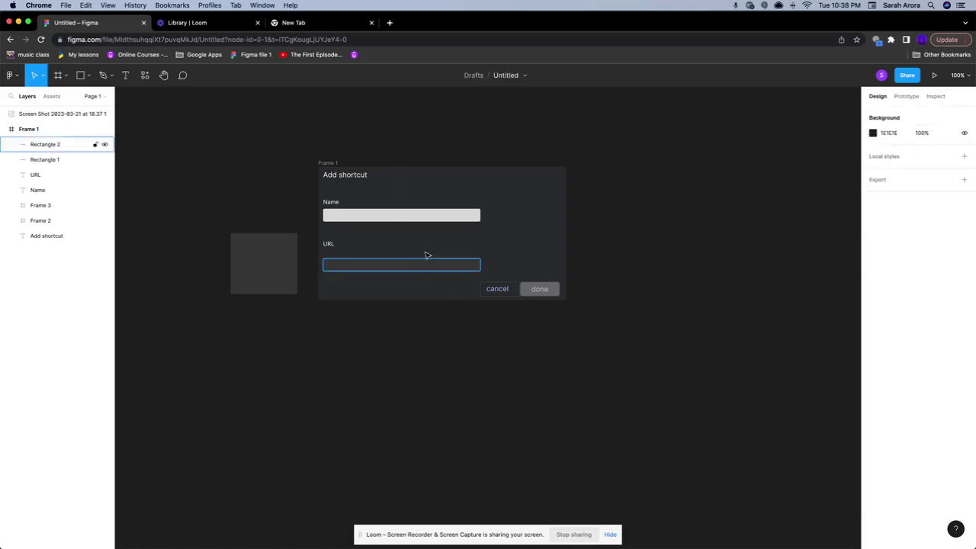
# Darken the URL box fill, shift its hue, and lower its opacity to about 36%
pyautogui.click(460, 220)
pyautogui.doubleClick(440, 265)
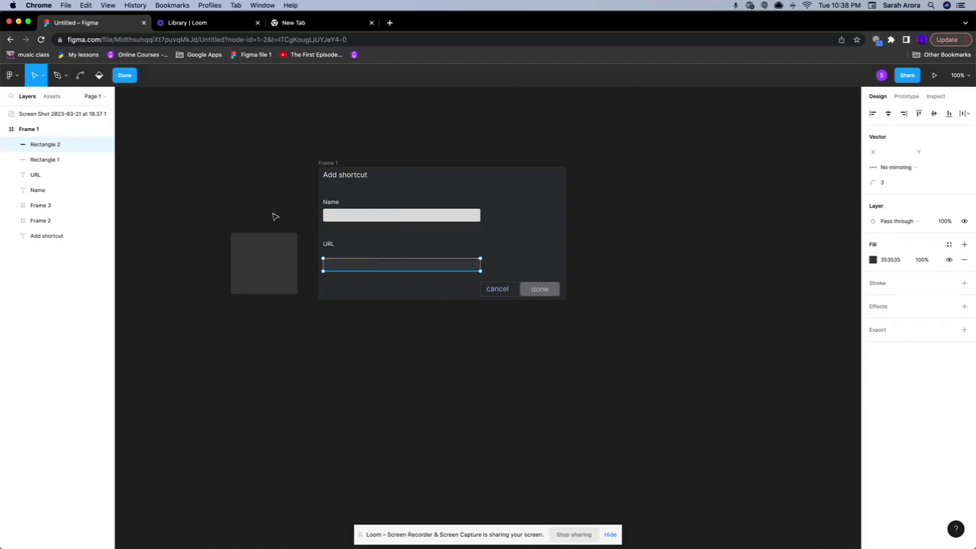
pyautogui.click(125, 74)
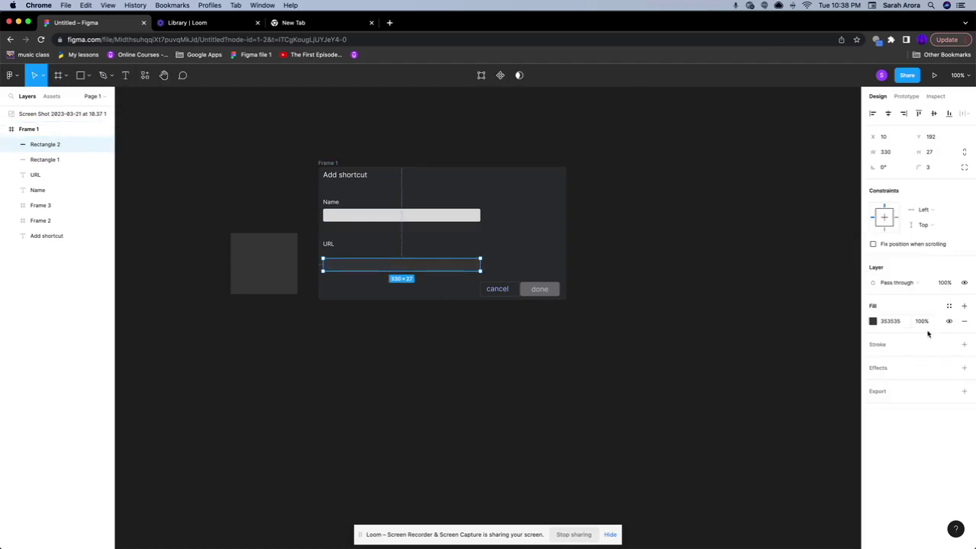
pyautogui.click(873, 321)
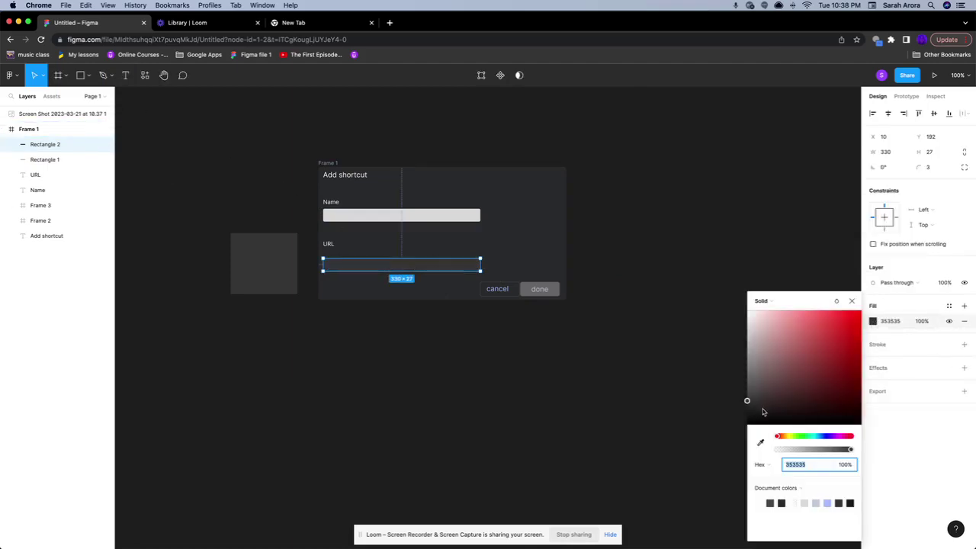
pyautogui.moveTo(747, 401)
pyautogui.mouseDown()
pyautogui.moveTo(838, 410)
pyautogui.moveTo(761, 405)
pyautogui.mouseUp()
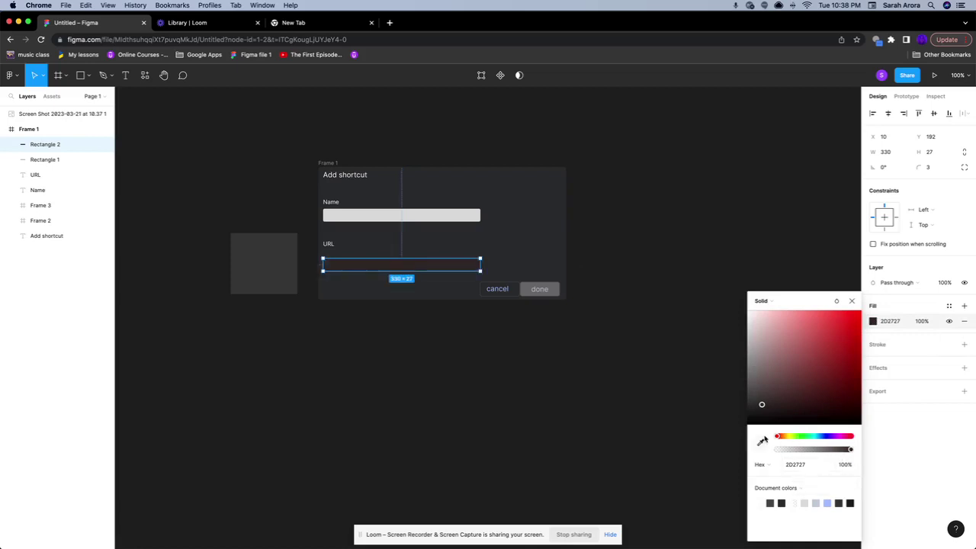
pyautogui.moveTo(779, 438)
pyautogui.mouseDown()
pyautogui.moveTo(827, 432)
pyautogui.moveTo(804, 433)
pyautogui.moveTo(812, 434)
pyautogui.mouseUp()
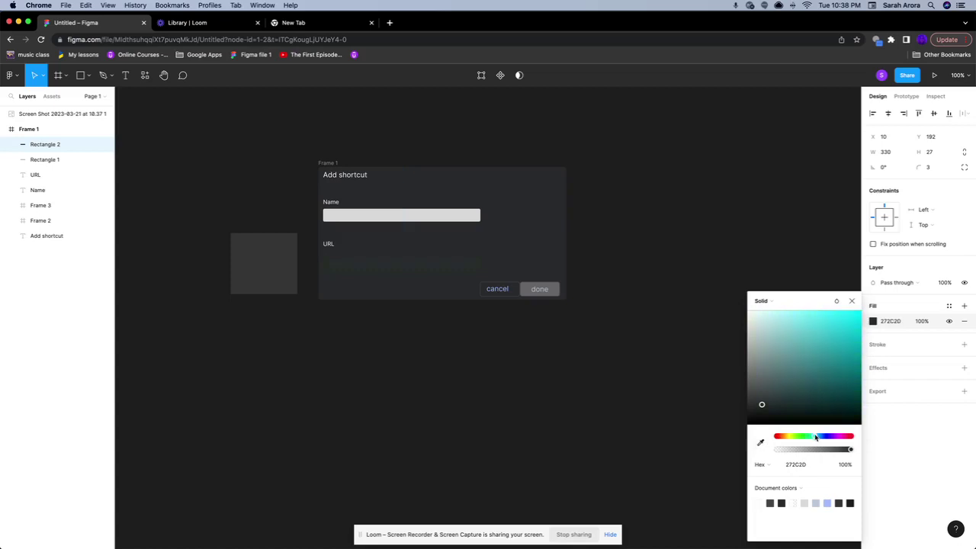
pyautogui.moveTo(762, 404)
pyautogui.mouseDown()
pyautogui.moveTo(759, 412)
pyautogui.moveTo(853, 446)
pyautogui.mouseUp()
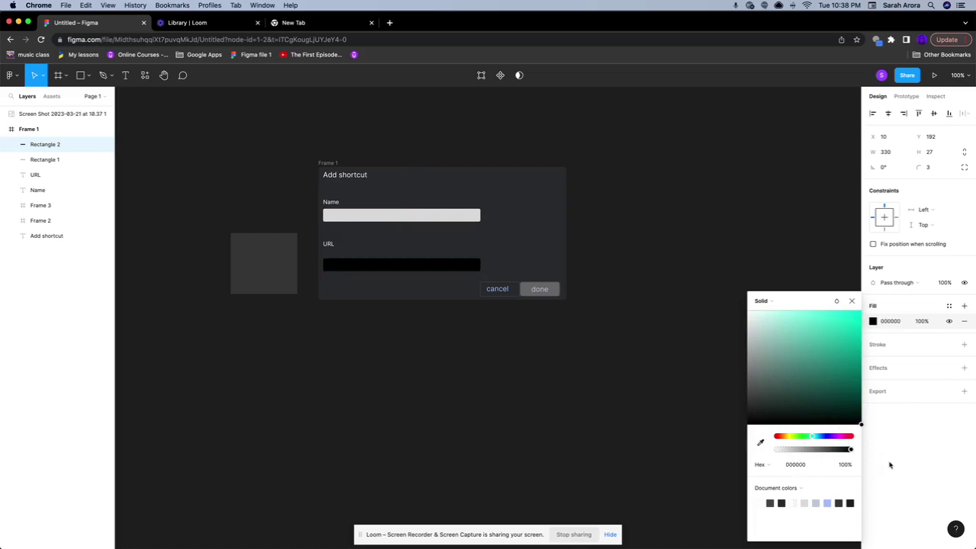
pyautogui.moveTo(850, 449); pyautogui.dragTo(803, 450)
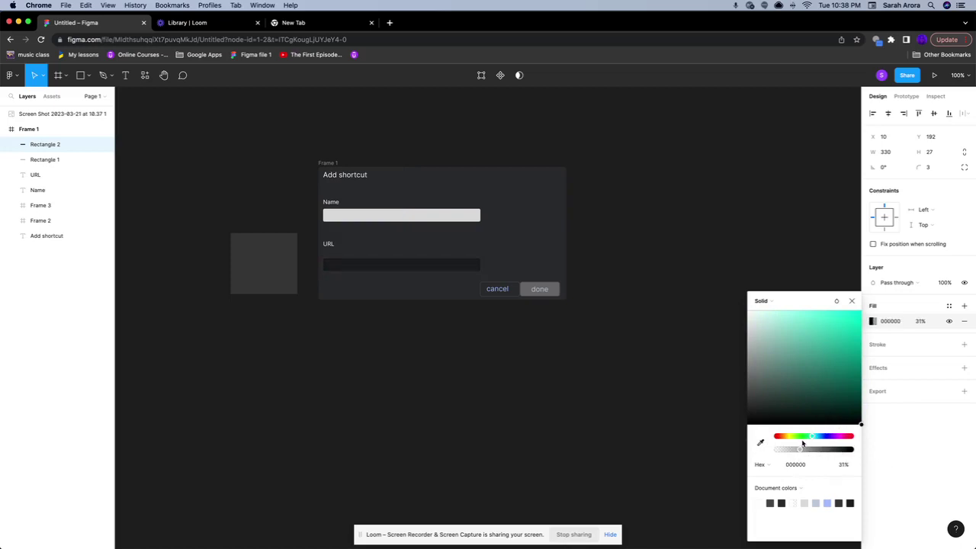
pyautogui.click(434, 213)
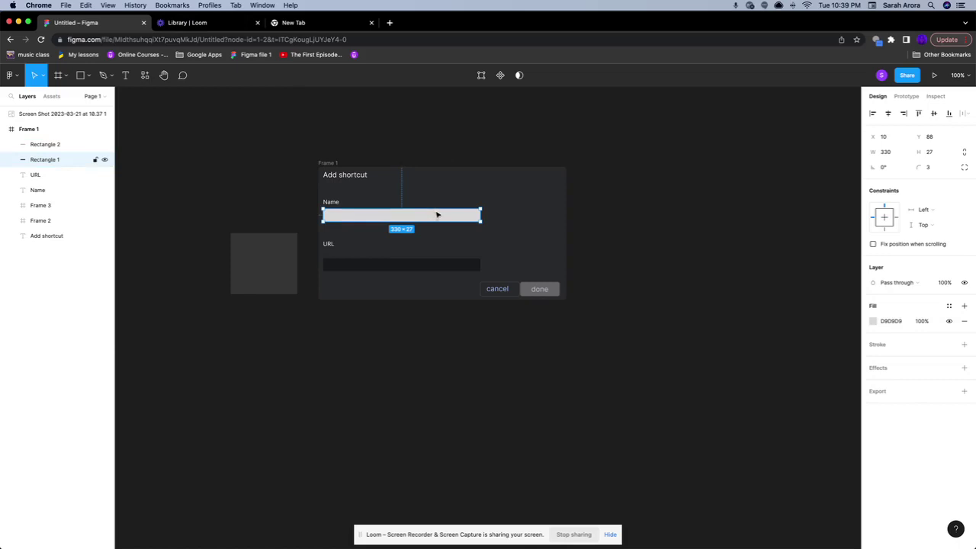
# Eyedropper a dark colour from the canvas into the Name box's fill
pyautogui.click(874, 321)
pyautogui.click(760, 442)
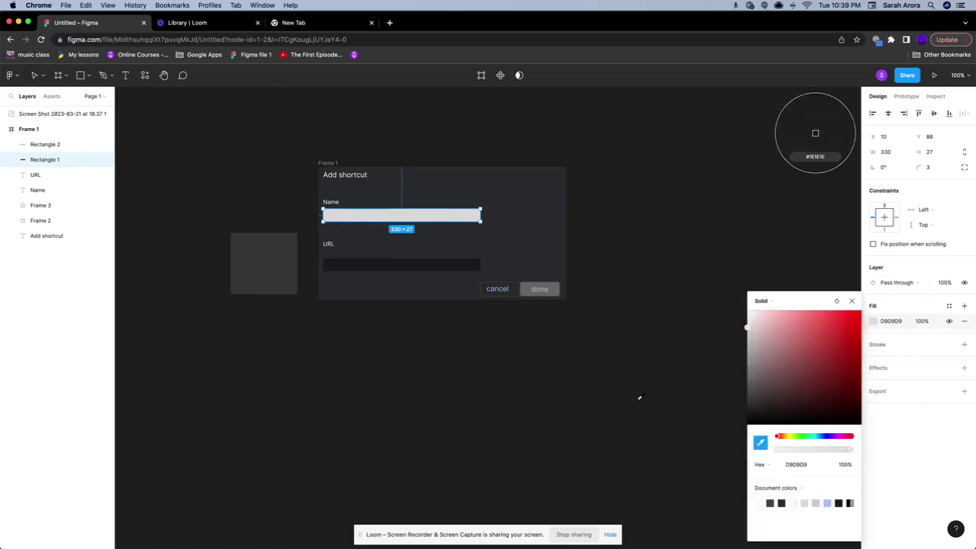
pyautogui.click(468, 266)
pyautogui.click(697, 375)
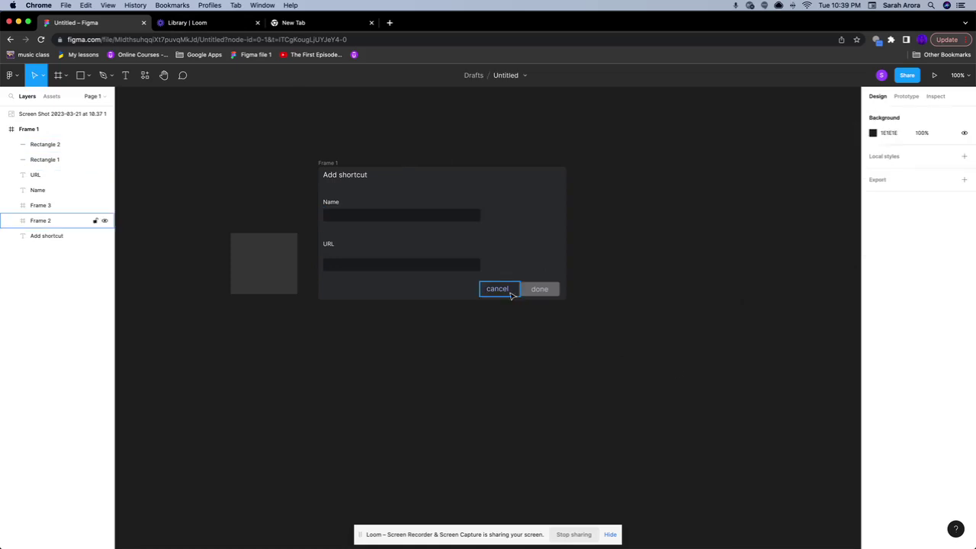
pyautogui.click(473, 264)
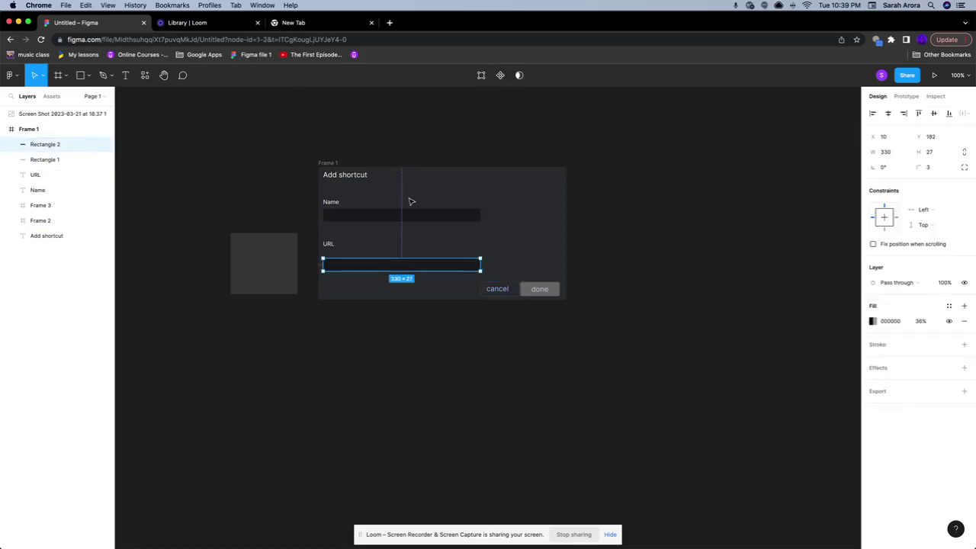
pyautogui.click(419, 215)
pyautogui.click(886, 321)
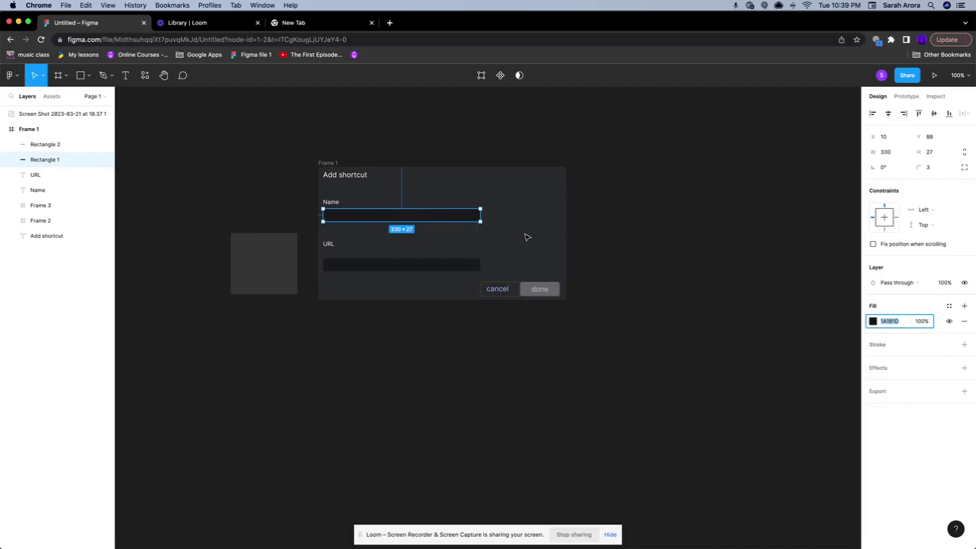
pyautogui.hotkey('shift', 'Tab')
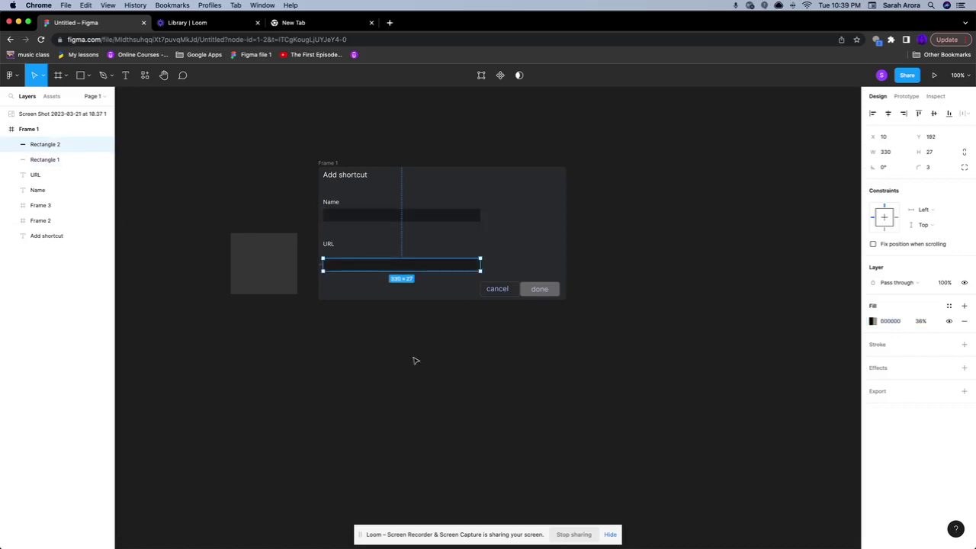
# Lower the Name box's fill opacity to 46%
pyautogui.click(429, 354)
pyautogui.click(472, 218)
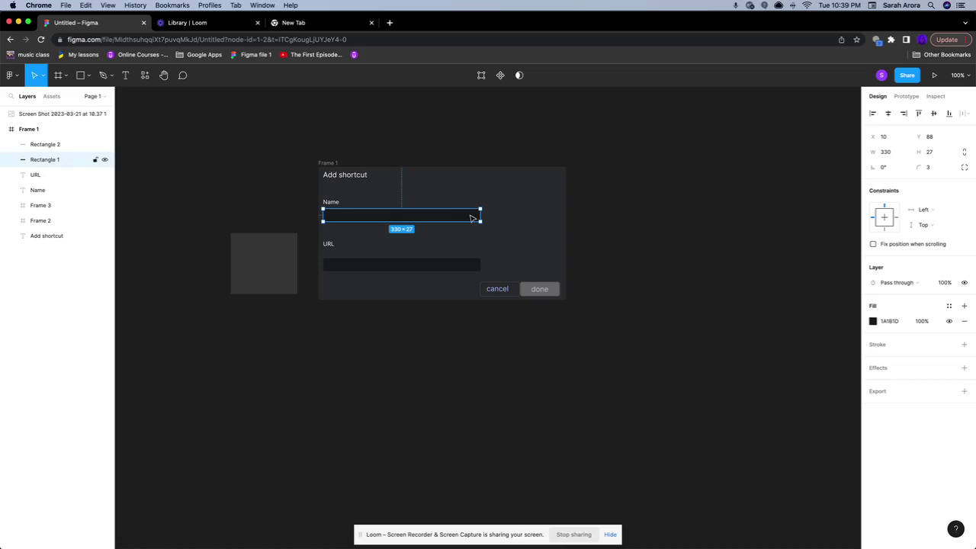
pyautogui.click(873, 321)
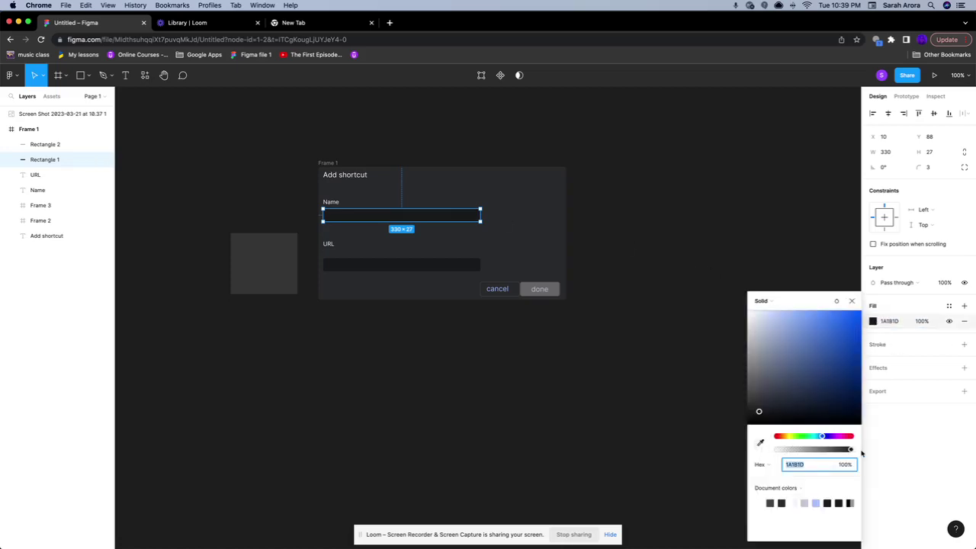
pyautogui.moveTo(850, 449); pyautogui.dragTo(812, 450)
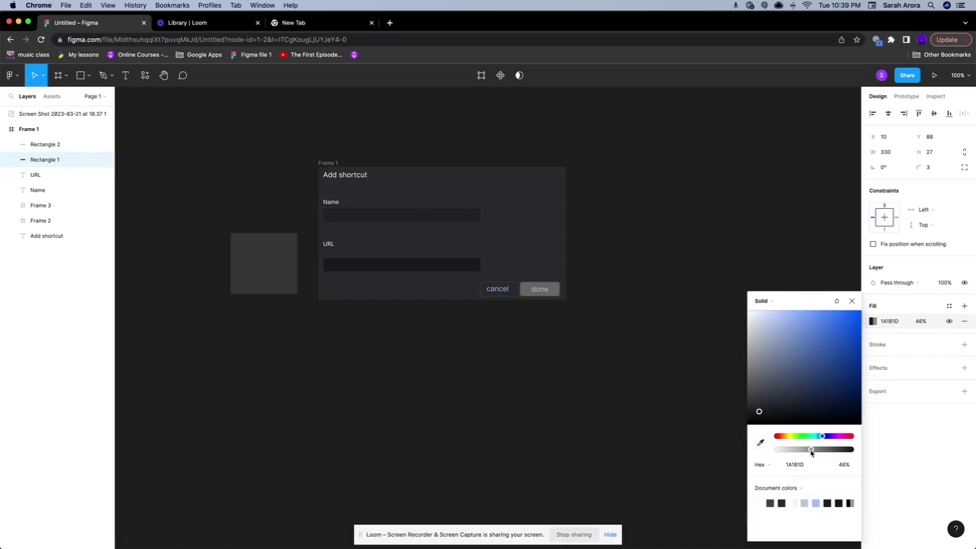
# Eyedropper a solid dark grey (222326) into the URL box's fill
pyautogui.click(467, 267)
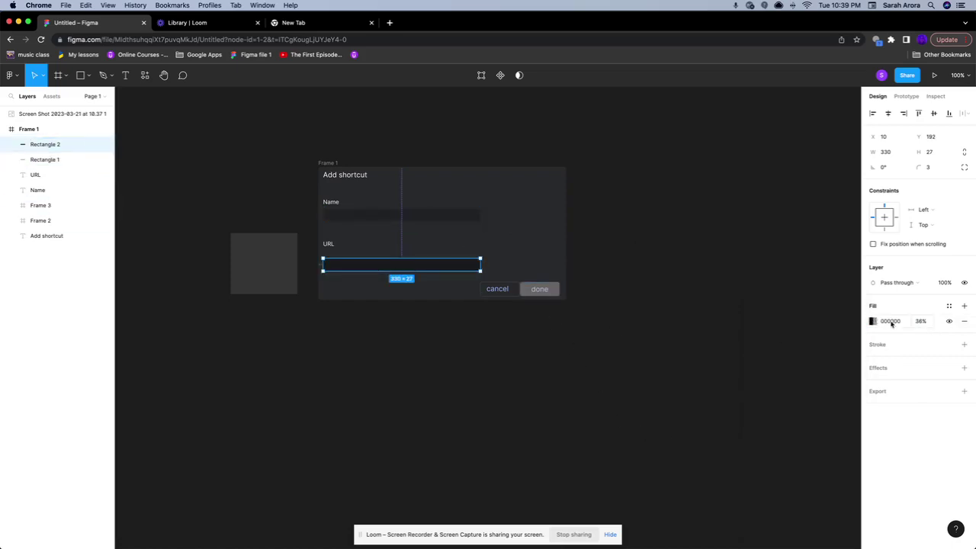
pyautogui.click(892, 323)
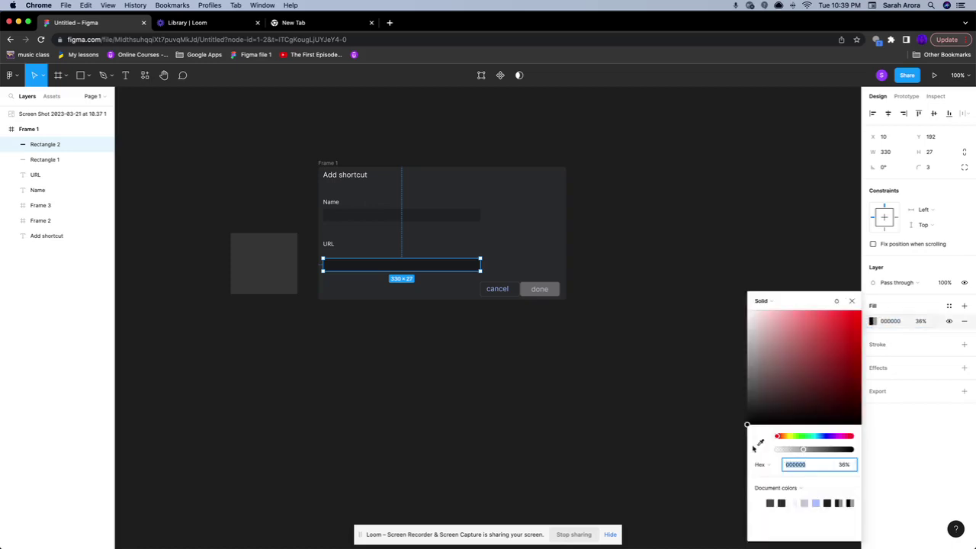
pyautogui.click(760, 443)
pyautogui.click(589, 276)
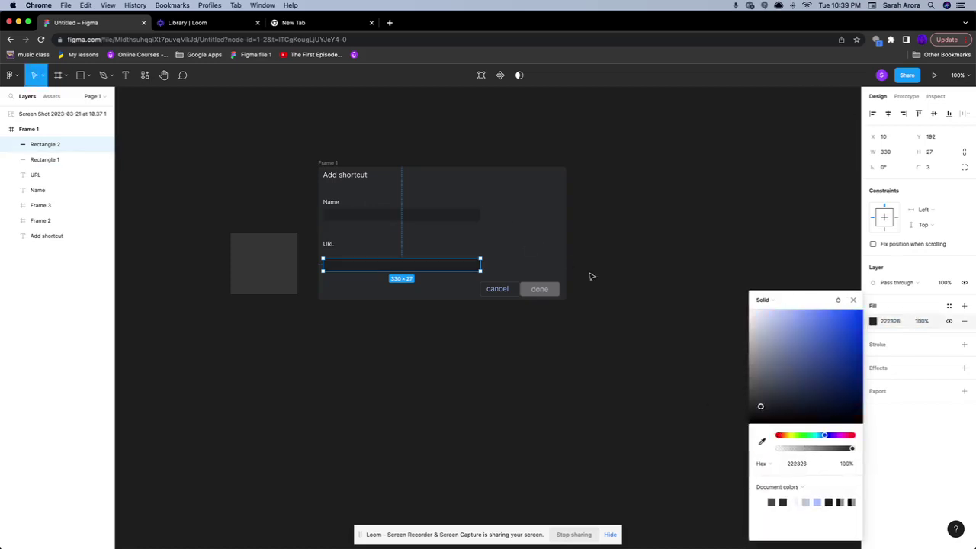
# Move the URL box up to Y 174 and nudge the URL label slightly right
pyautogui.click(330, 246)
pyautogui.click(359, 274)
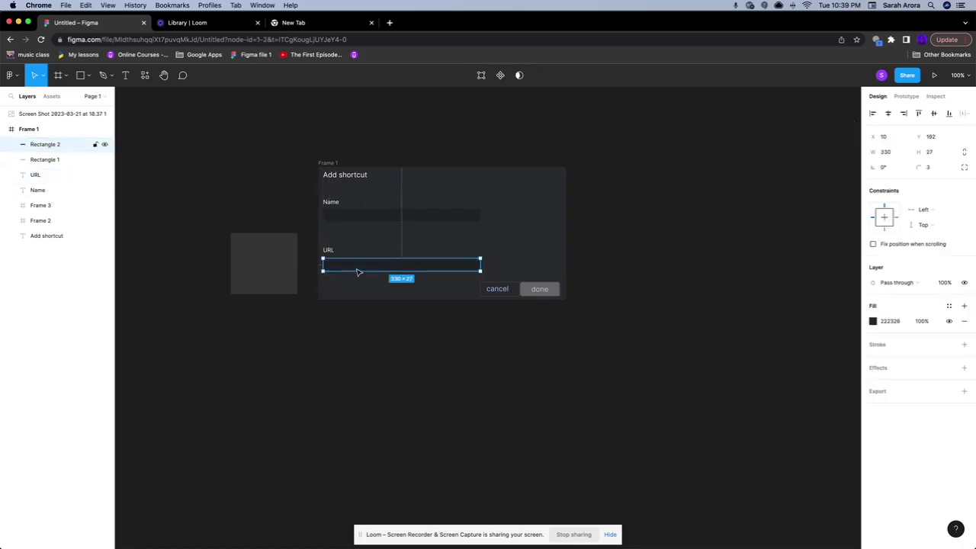
pyautogui.moveTo(358, 273); pyautogui.dragTo(358, 263)
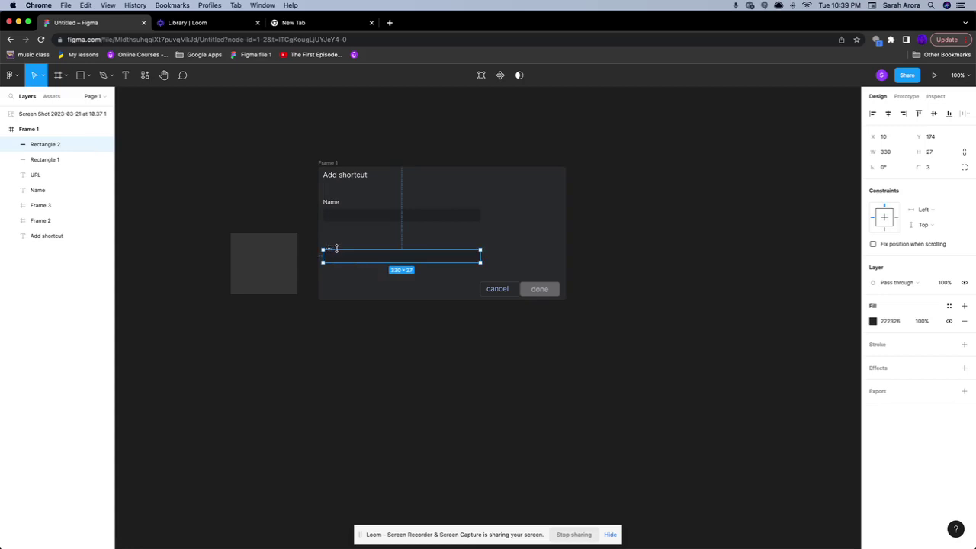
pyautogui.click(334, 245)
pyautogui.click(328, 244)
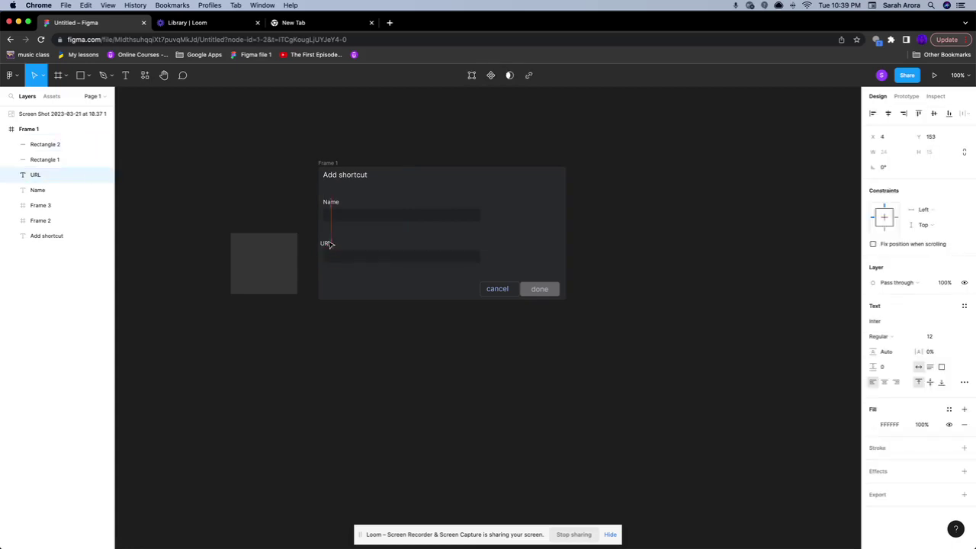
pyautogui.moveTo(329, 244); pyautogui.dragTo(334, 244)
pyautogui.click(409, 342)
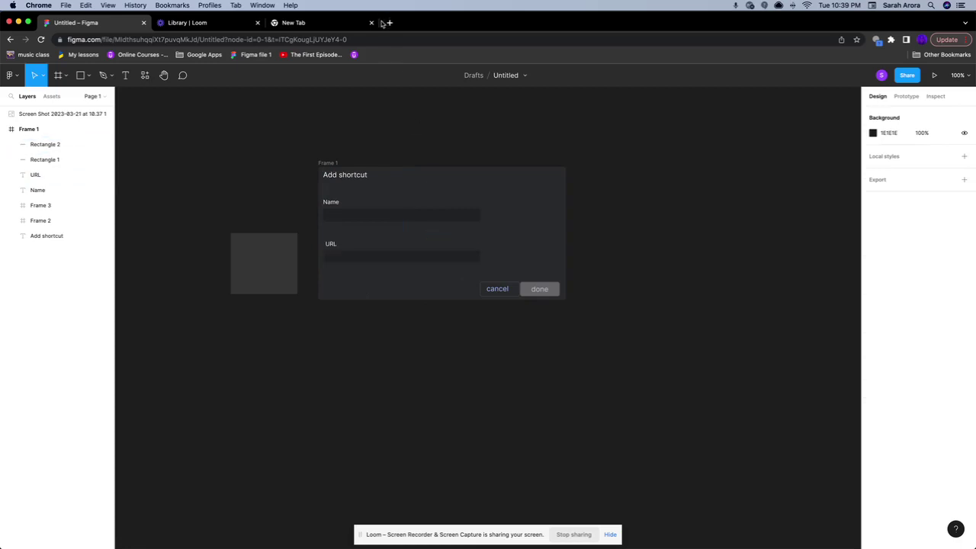
# Check Chrome's real Add shortcut dialog on the New Tab page for reference
pyautogui.click(342, 22)
pyautogui.click(512, 259)
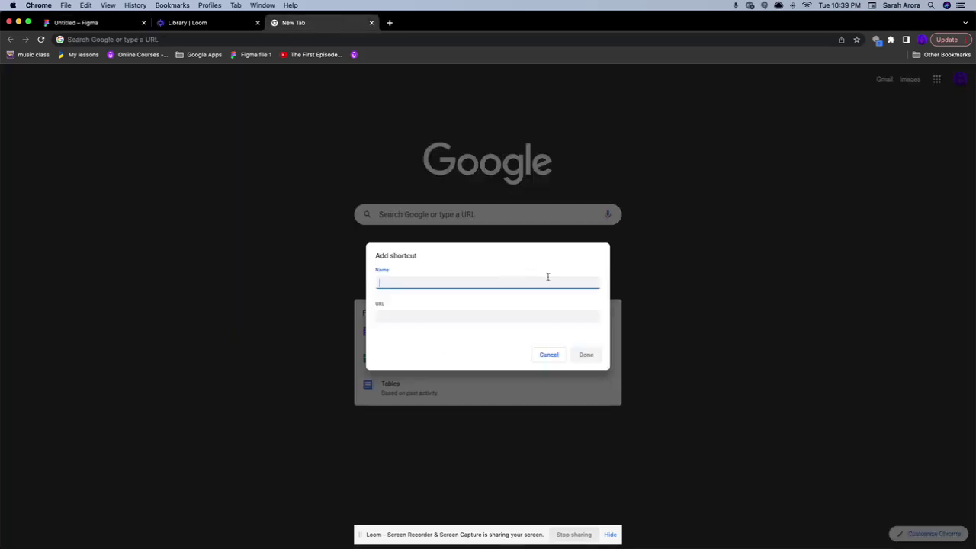
pyautogui.click(192, 24)
# Widen the Name box to about 488 px and shift it slightly right
pyautogui.click(107, 25)
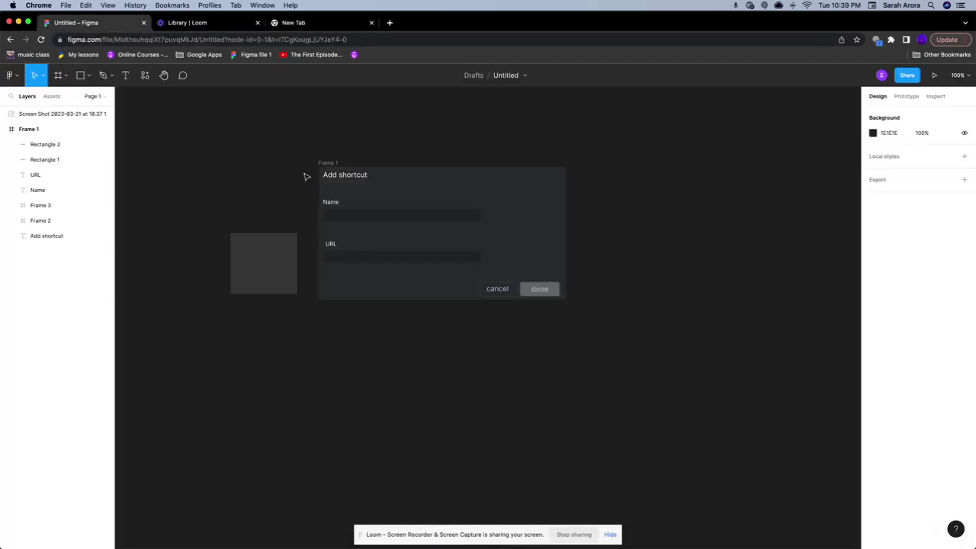
pyautogui.click(404, 214)
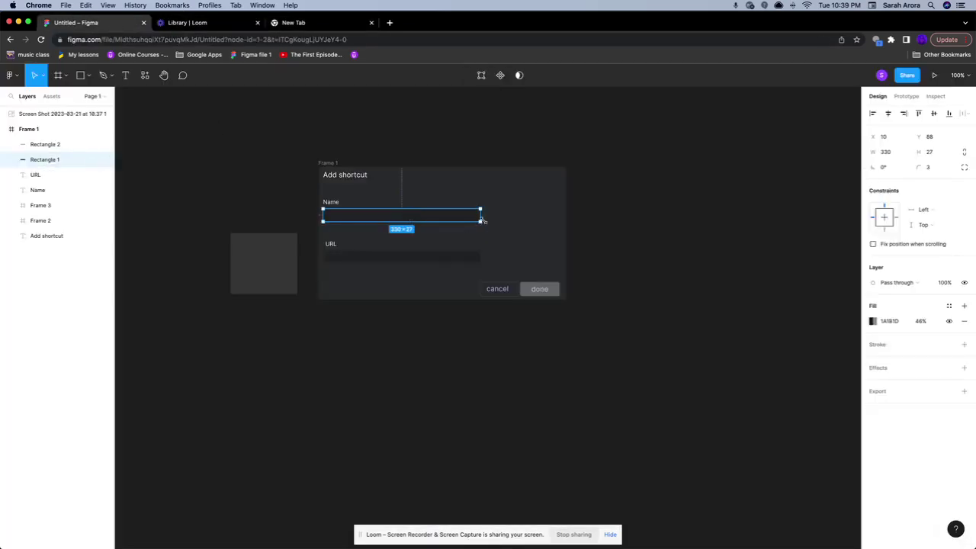
pyautogui.moveTo(483, 220); pyautogui.dragTo(555, 221)
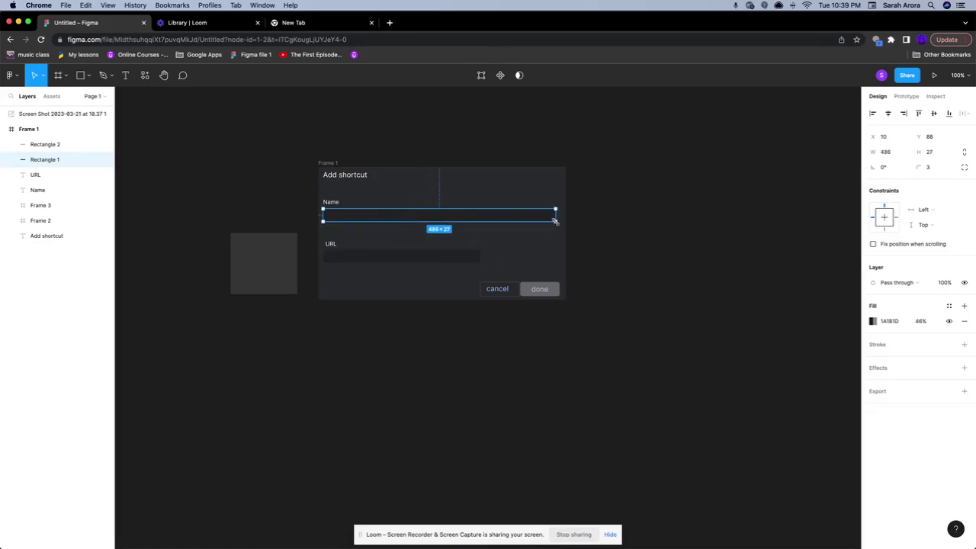
pyautogui.click(602, 243)
pyautogui.click(536, 221)
pyautogui.moveTo(536, 224); pyautogui.dragTo(539, 222)
pyautogui.click(571, 242)
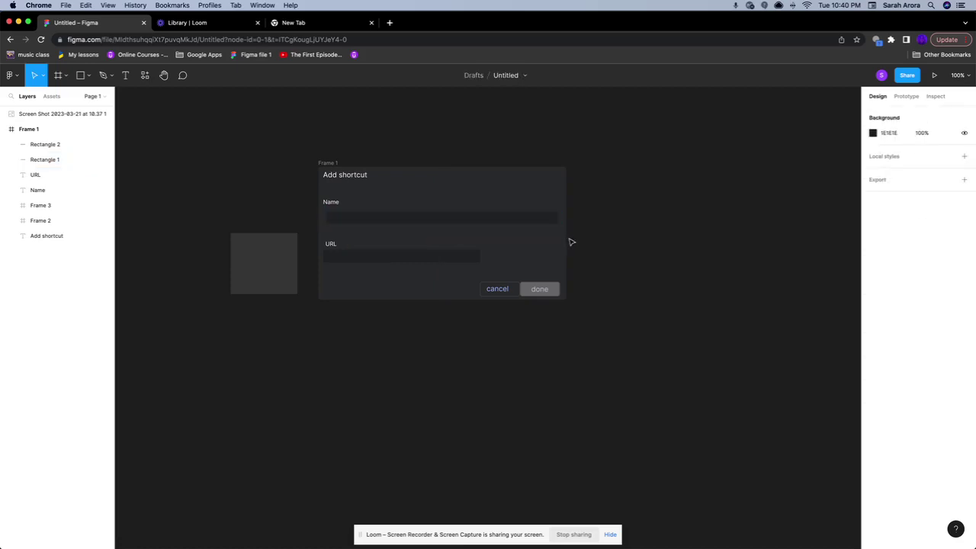
# Widen the URL field to 494×30 so it matches the Name field
pyautogui.click(333, 203)
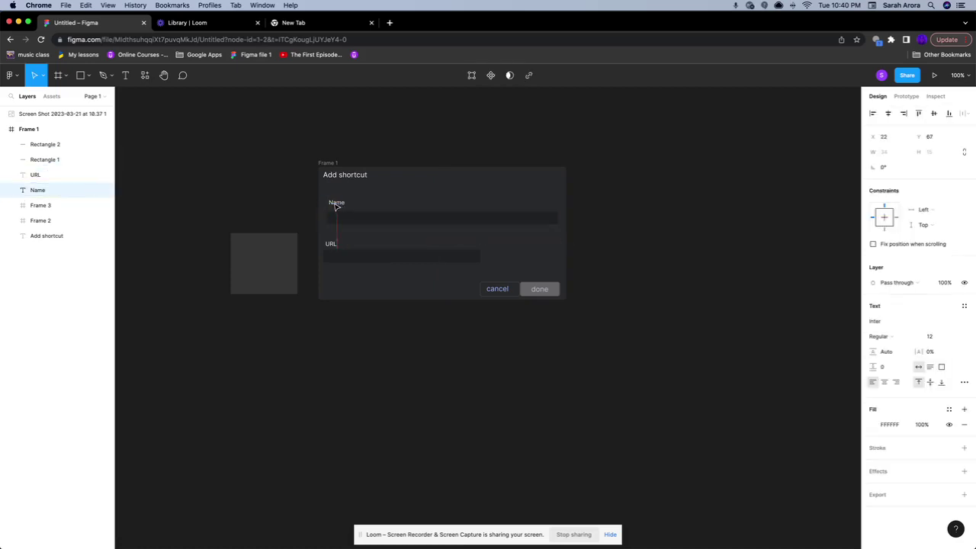
pyautogui.click(605, 285)
pyautogui.click(383, 258)
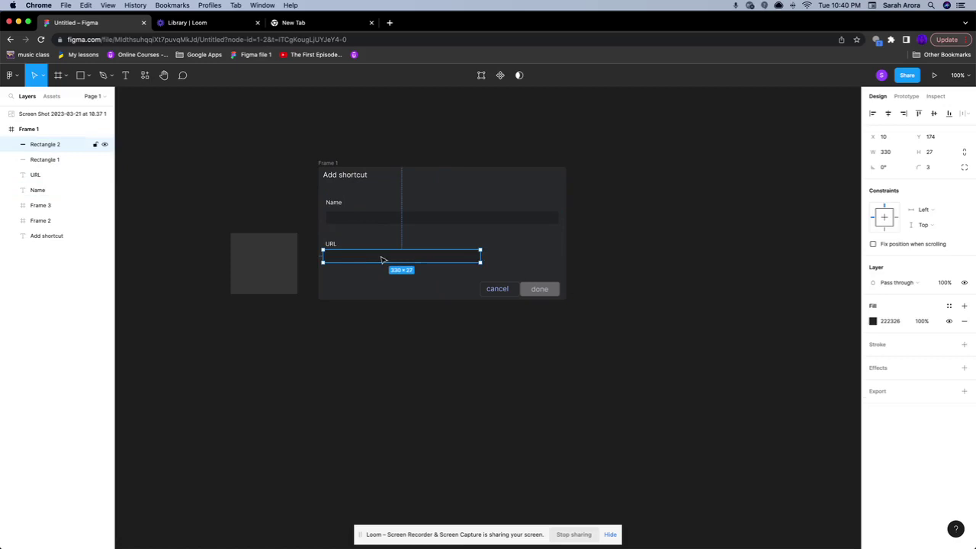
pyautogui.moveTo(482, 264); pyautogui.dragTo(512, 269)
pyautogui.moveTo(512, 269); pyautogui.dragTo(514, 272)
pyautogui.click(505, 298)
pyautogui.click(466, 259)
pyautogui.moveTo(482, 263); pyautogui.dragTo(558, 264)
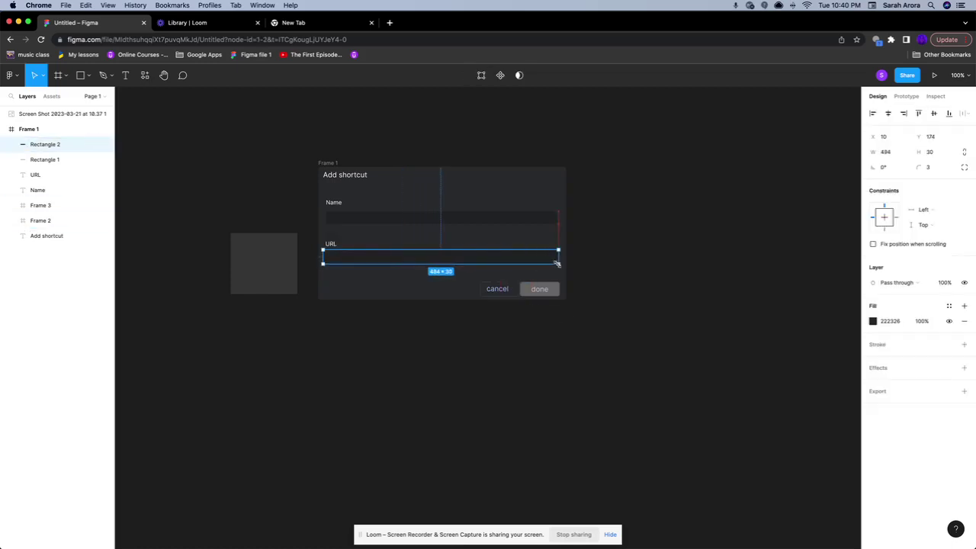
pyautogui.click(603, 283)
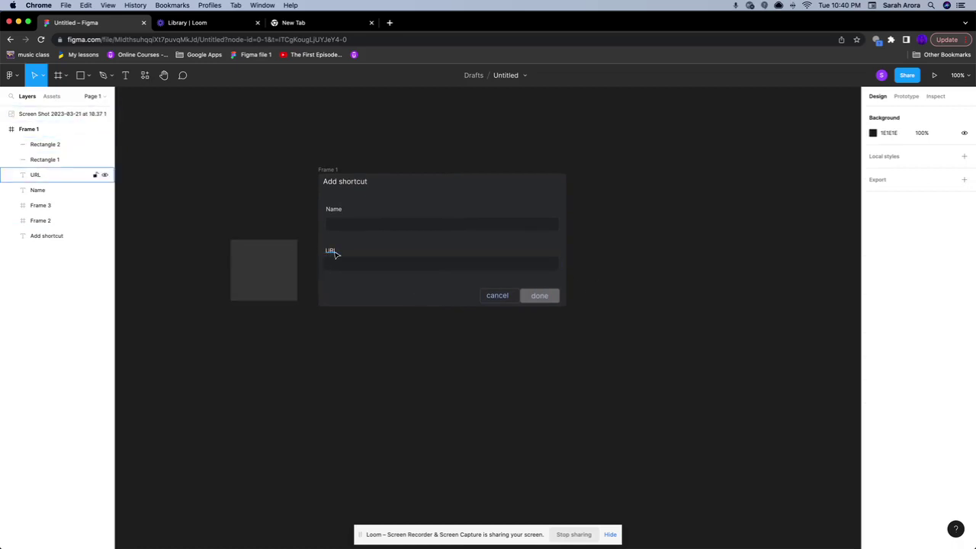
# Nudge the URL label slightly upward to realign it above its field
pyautogui.click(360, 266)
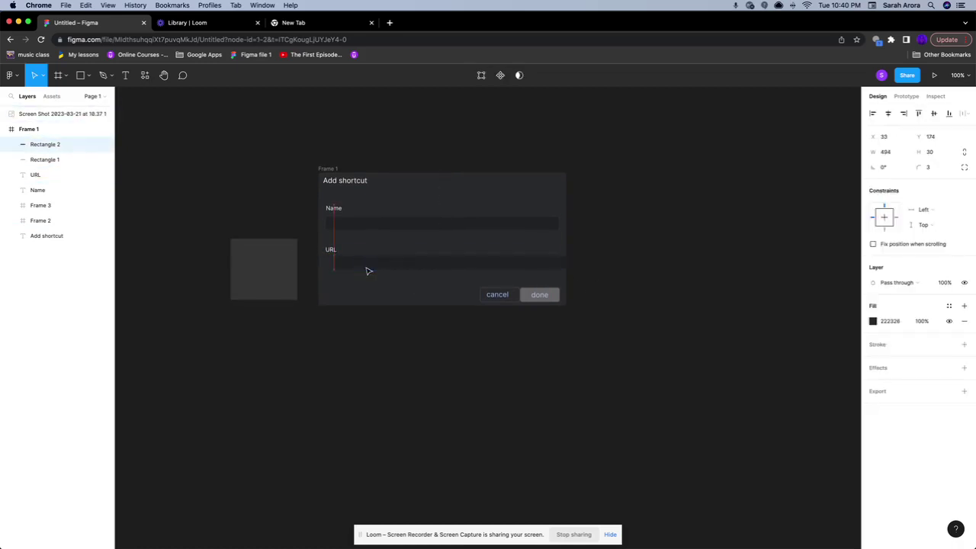
pyautogui.click(404, 319)
pyautogui.moveTo(331, 252); pyautogui.dragTo(330, 252)
pyautogui.click(571, 348)
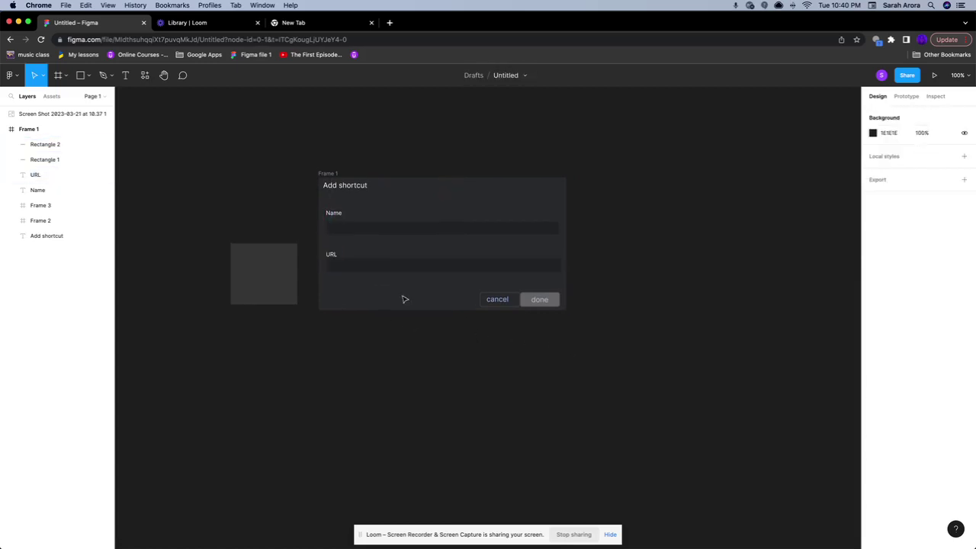
pyautogui.click(334, 255)
pyautogui.moveTo(336, 255); pyautogui.dragTo(333, 254)
pyautogui.click(400, 368)
# Delete the reference screenshot, compare with Chrome, and nudge the Add shortcut title lower
pyautogui.click(279, 272)
pyautogui.press('Delete')
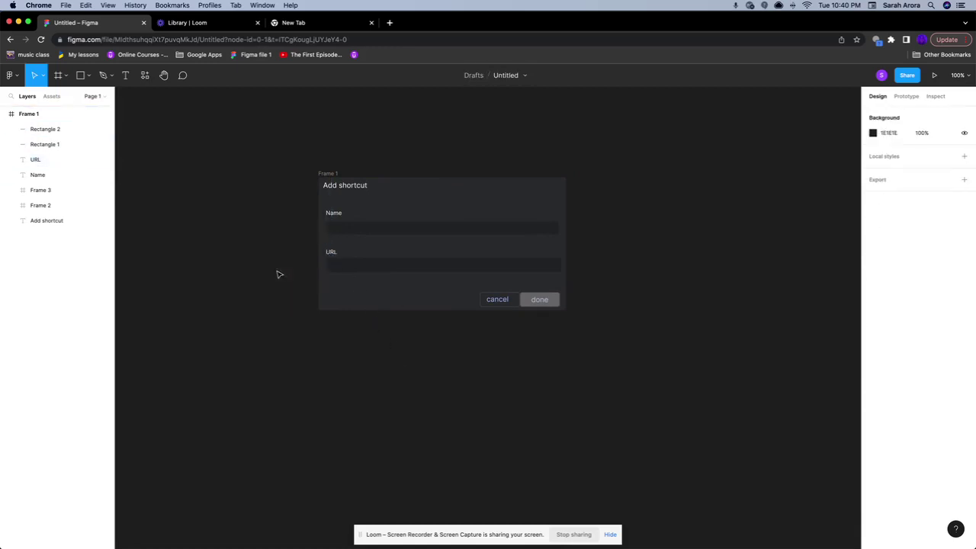
pyautogui.scroll(-2, 408, 220)
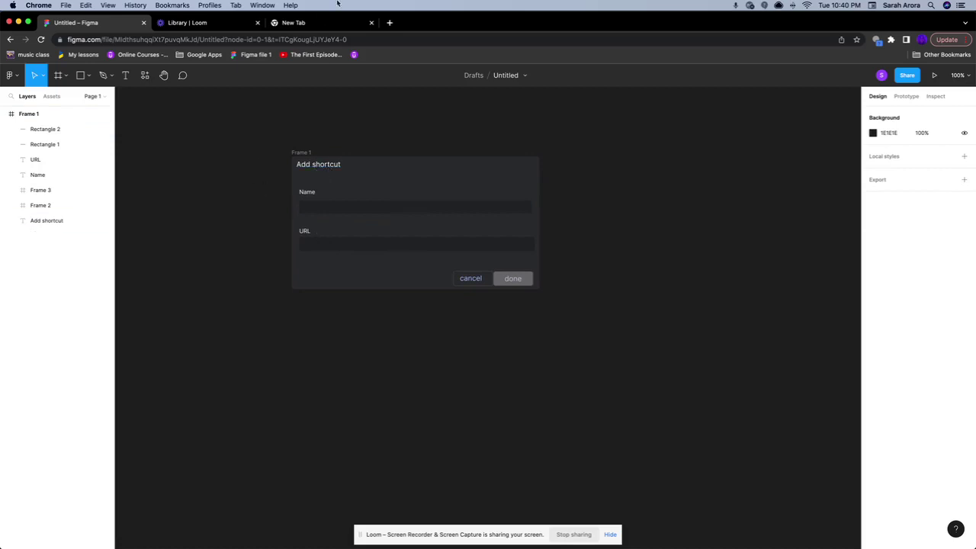
pyautogui.click(333, 23)
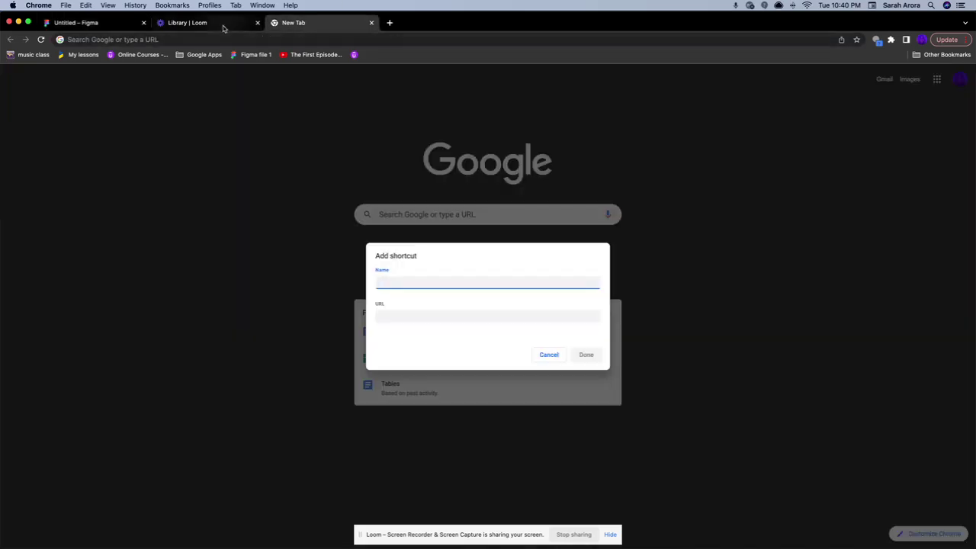
pyautogui.click(107, 24)
pyautogui.moveTo(336, 166); pyautogui.dragTo(334, 170)
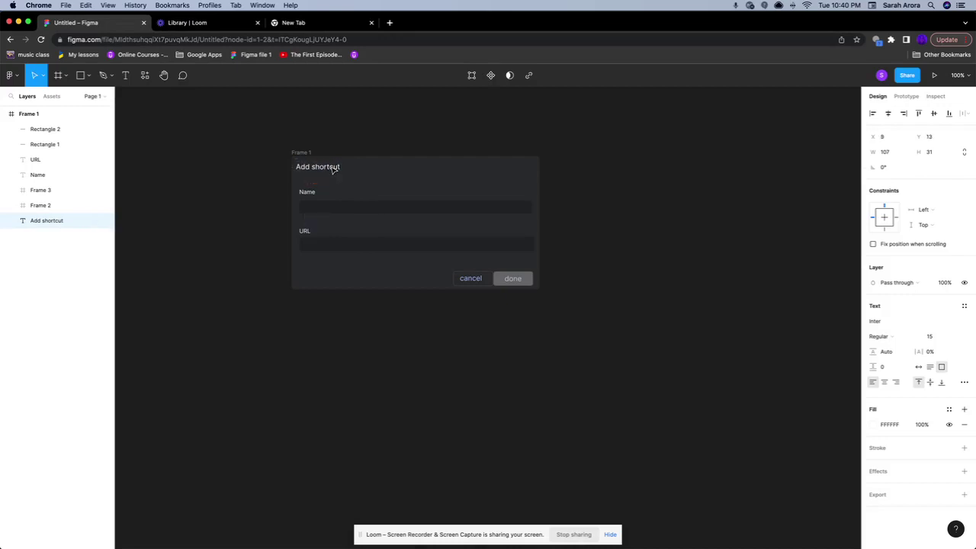
pyautogui.click(473, 280)
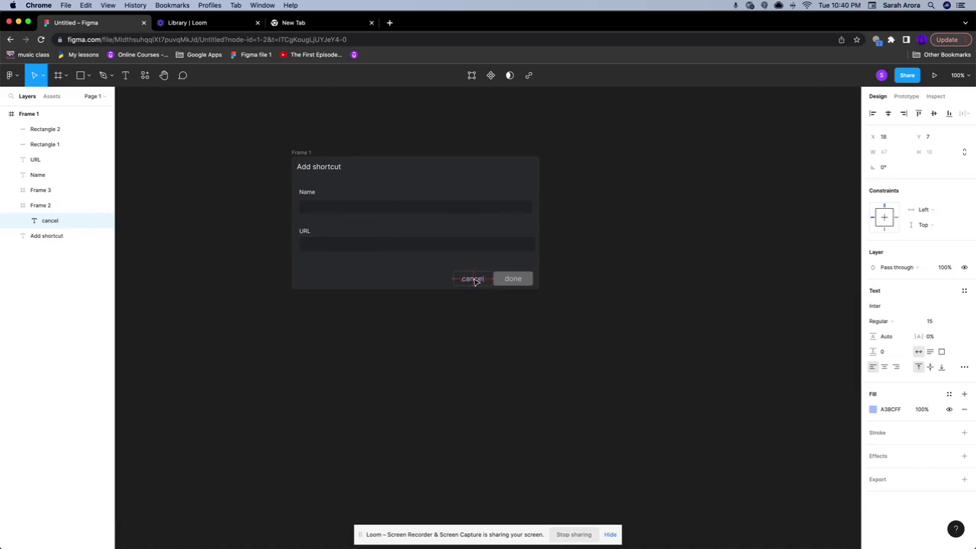
pyautogui.click(481, 326)
pyautogui.click(512, 281)
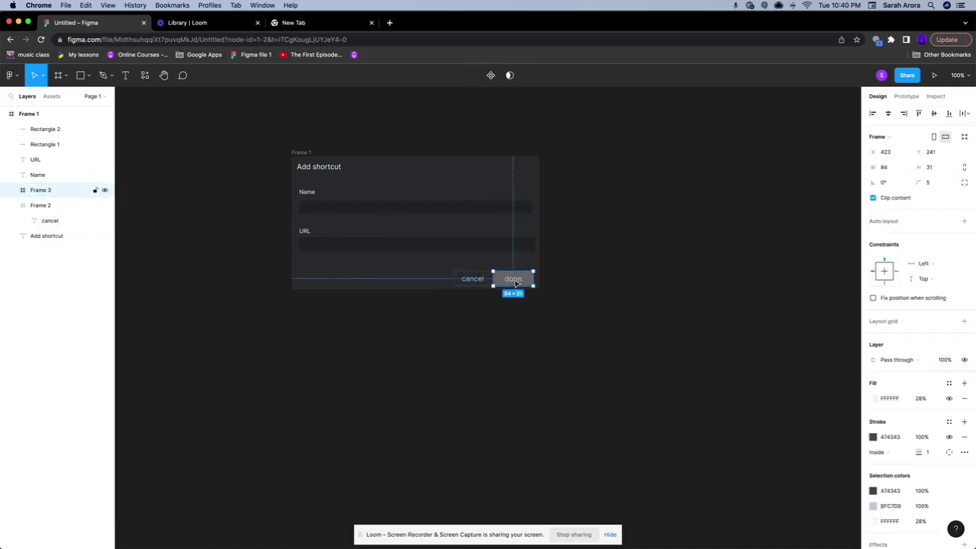
pyautogui.click(531, 303)
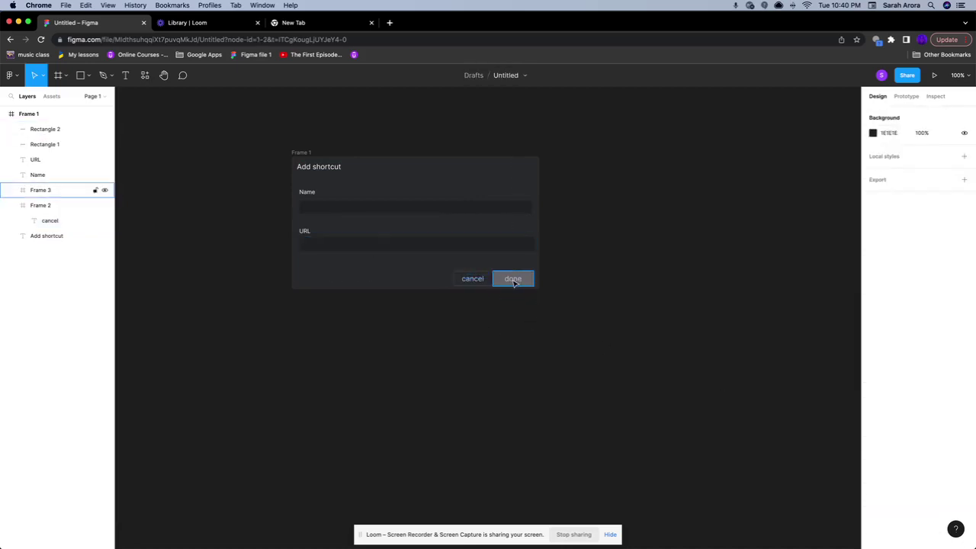
pyautogui.click(513, 281)
pyautogui.doubleClick(514, 279)
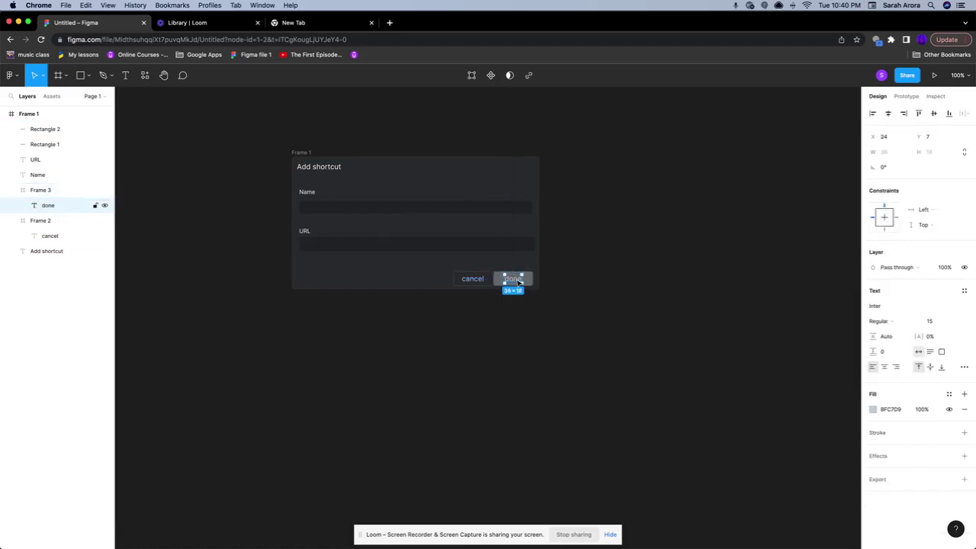
pyautogui.click(569, 318)
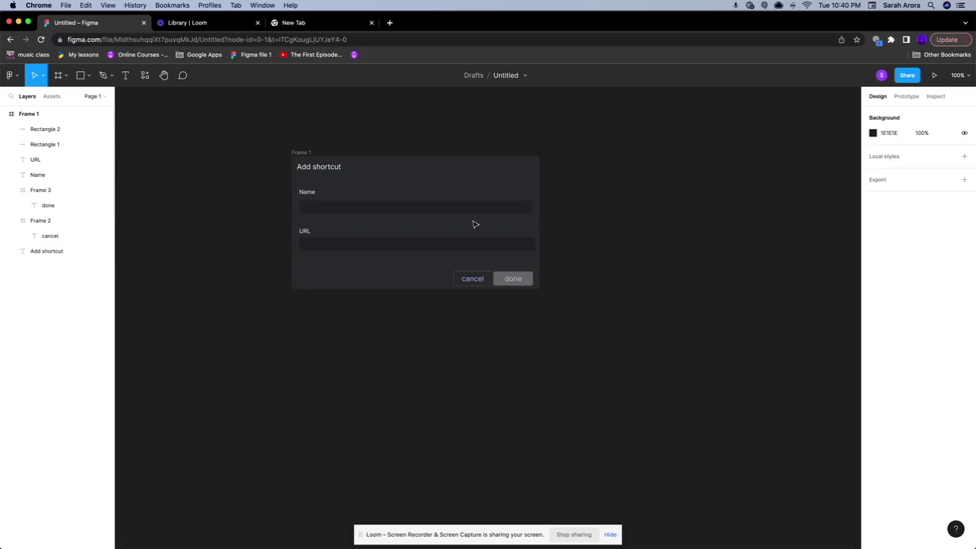
# Marquee-select all the dialog's layers and group them into Group 1
pyautogui.moveTo(257, 120); pyautogui.dragTo(630, 336)
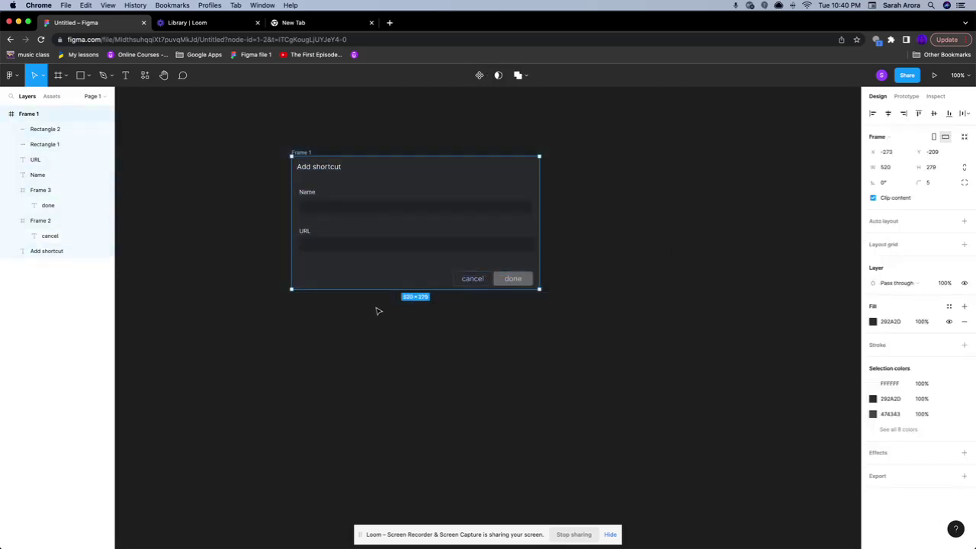
pyautogui.rightClick(443, 311)
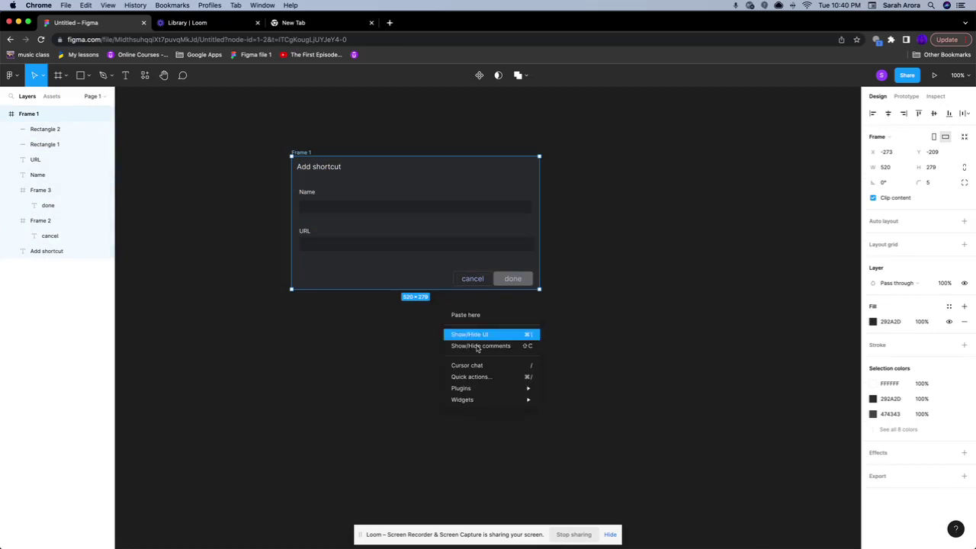
pyautogui.click(450, 283)
pyautogui.rightClick(416, 261)
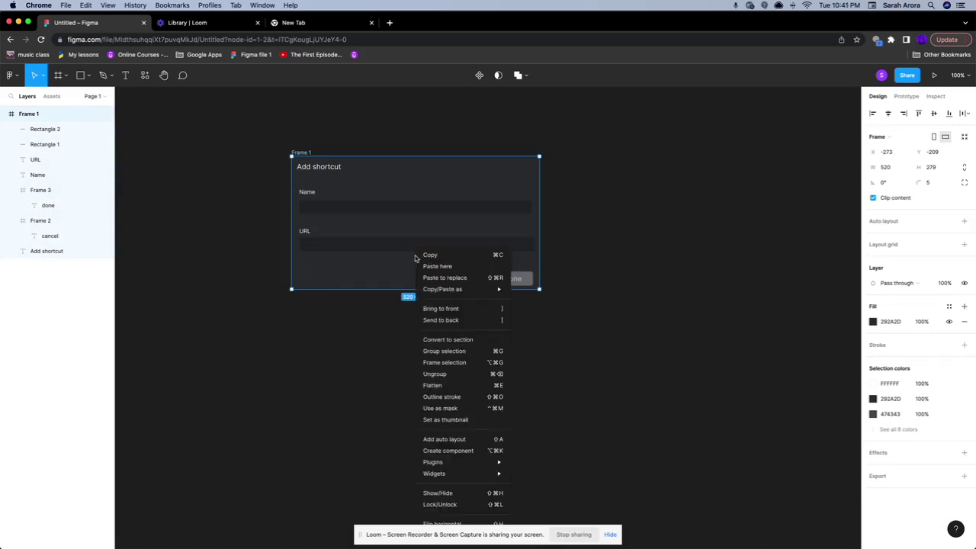
pyautogui.click(450, 356)
# Move Group 1 down and right, then bring up Chrome's dialog for comparison
pyautogui.click(643, 394)
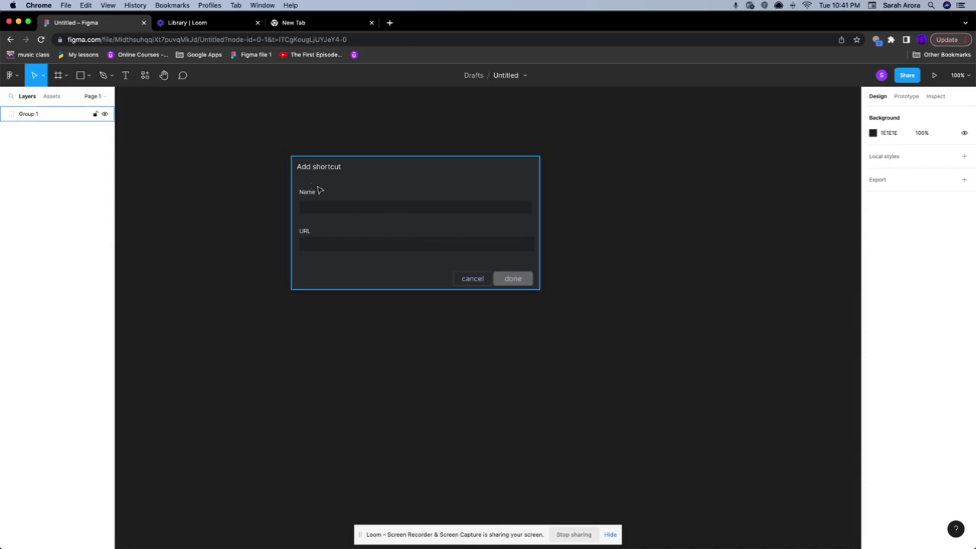
pyautogui.moveTo(320, 190)
pyautogui.mouseDown()
pyautogui.moveTo(523, 357)
pyautogui.moveTo(347, 227)
pyautogui.mouseUp()
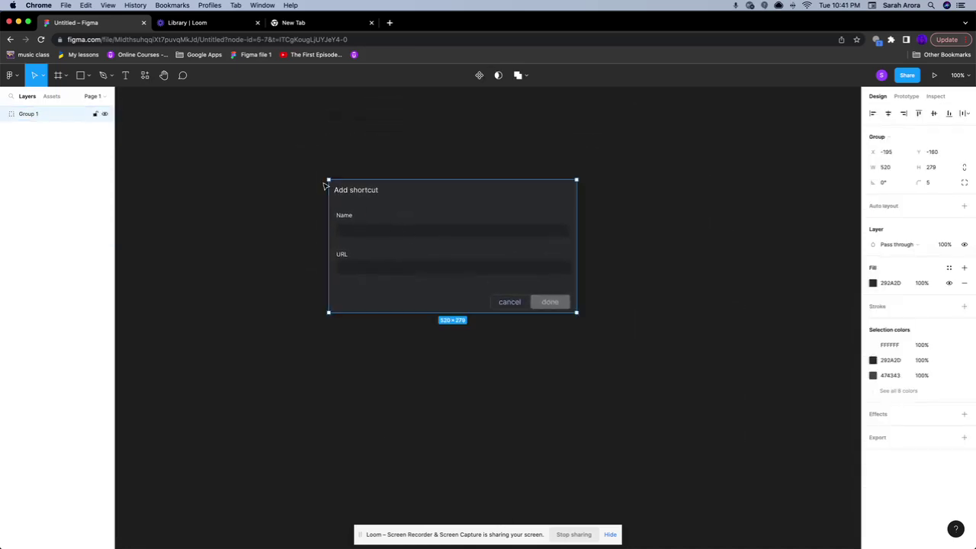
pyautogui.click(301, 25)
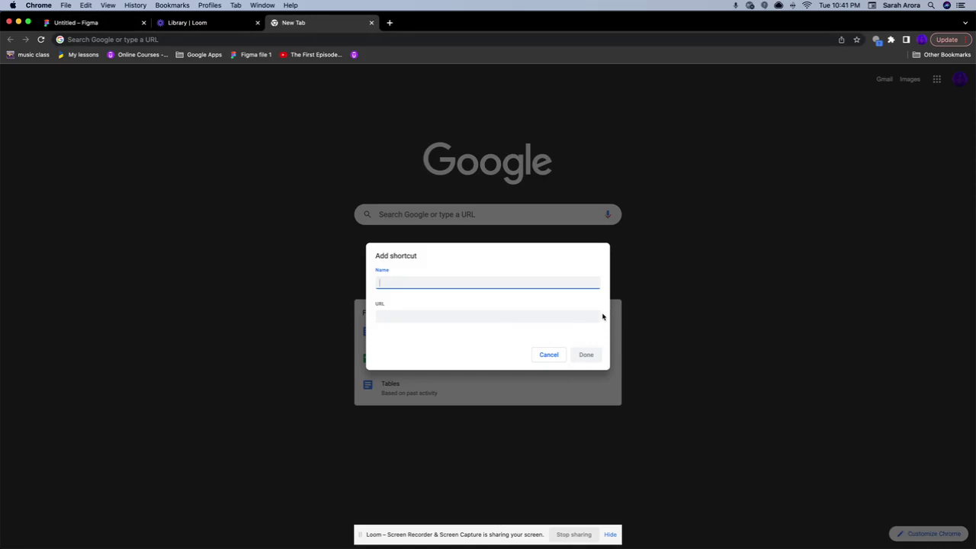
# Alternate between Chrome's dialog and Figma, deselect Group 1, and end on Figma
pyautogui.click(74, 24)
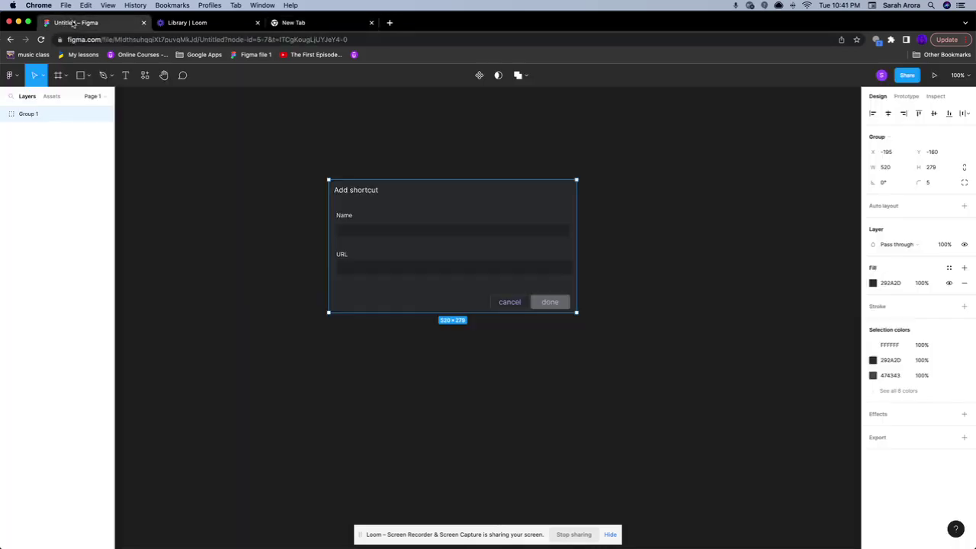
pyautogui.click(311, 24)
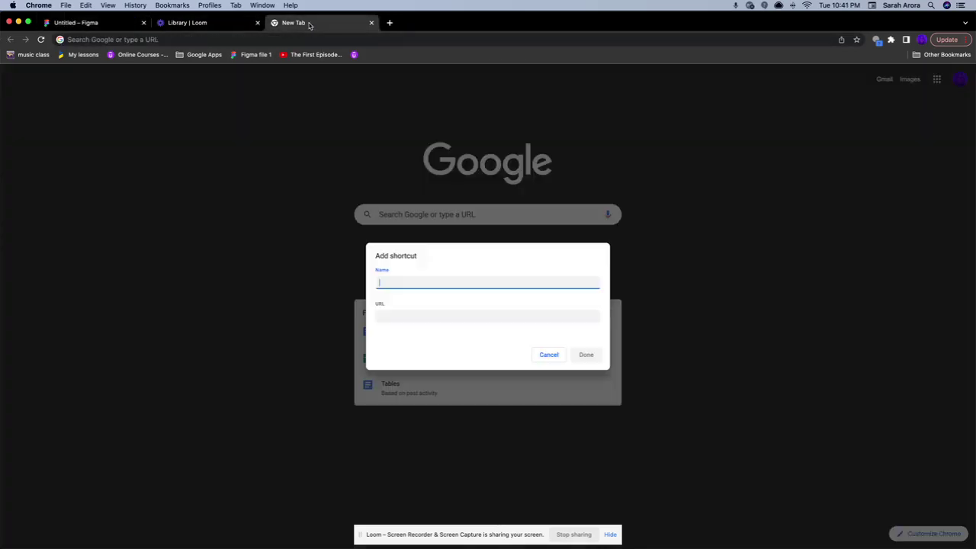
pyautogui.click(101, 28)
pyautogui.click(680, 493)
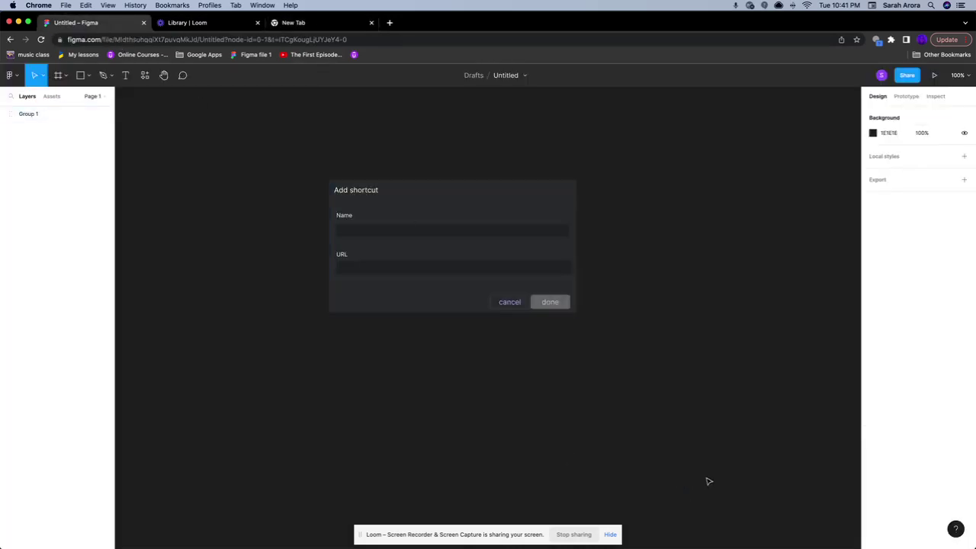
pyautogui.click(312, 23)
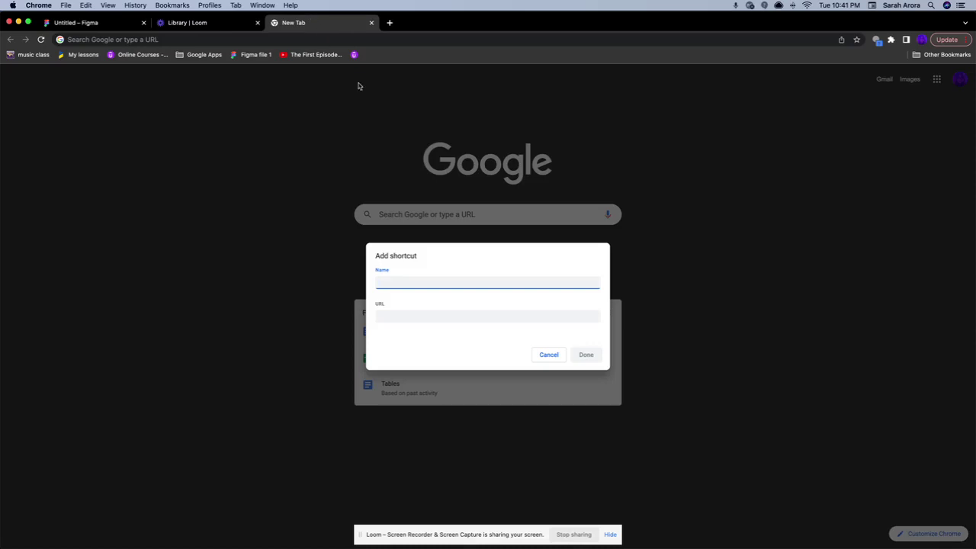
pyautogui.click(130, 23)
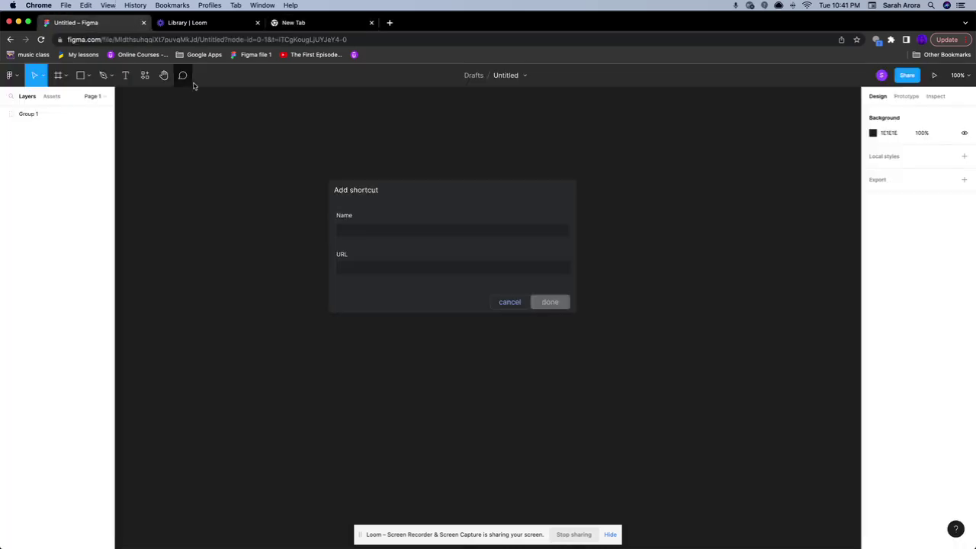